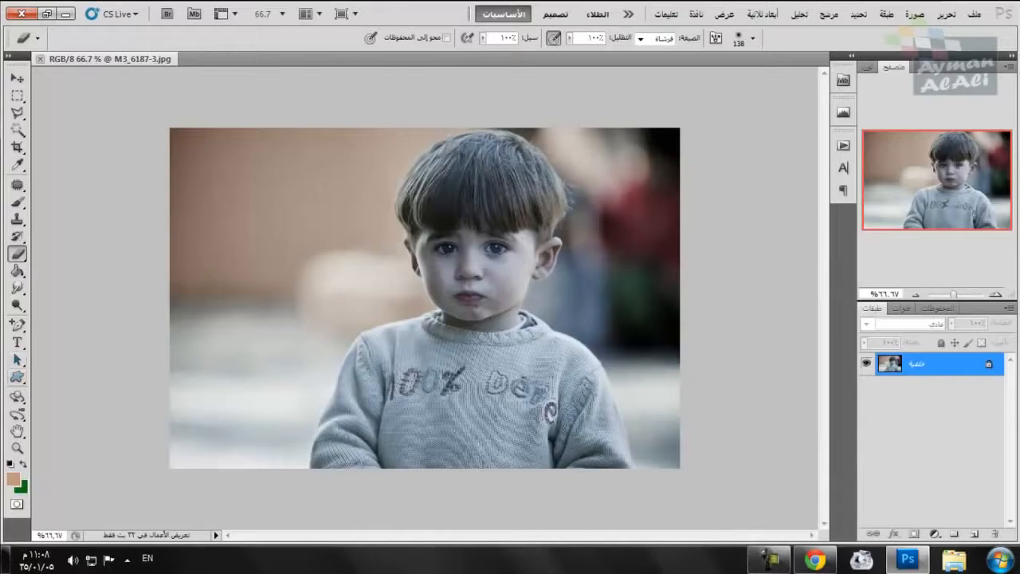
- Set the foreground colour to a light tan with hue 24, saturation 40% and brightness 78%
key(g)
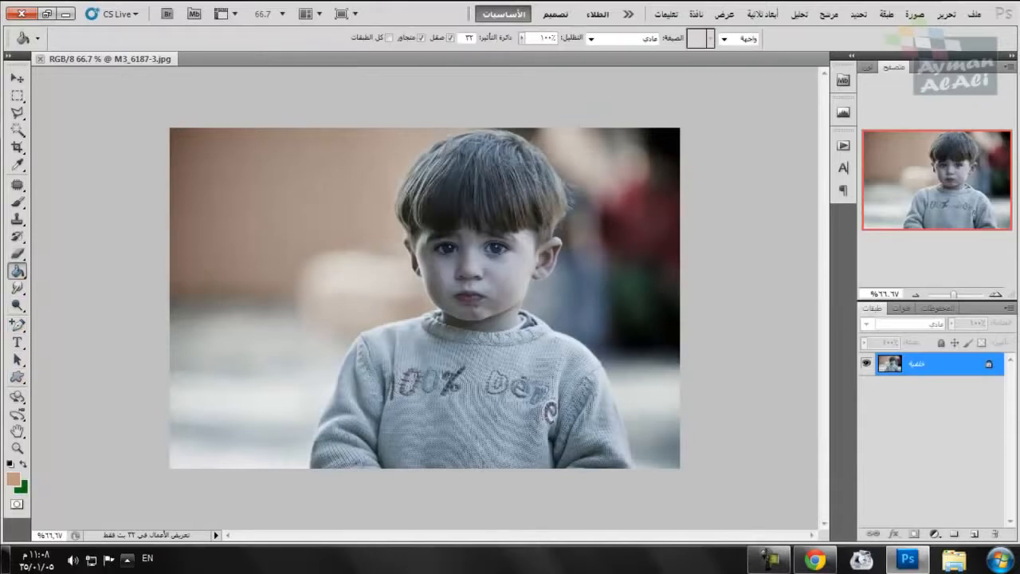
key(i)
click(13, 479)
text(169200)
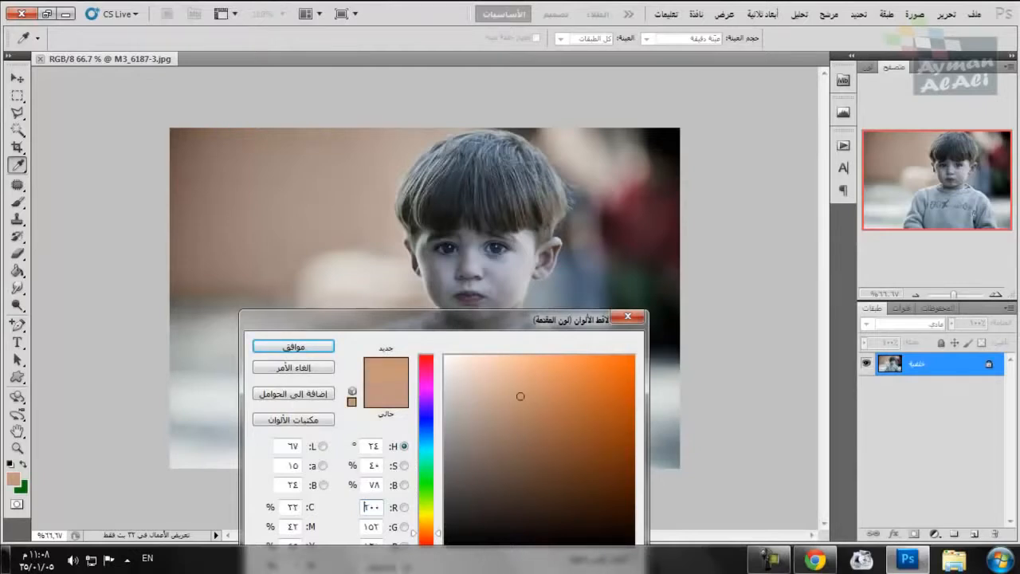
key(Return)
key(g)
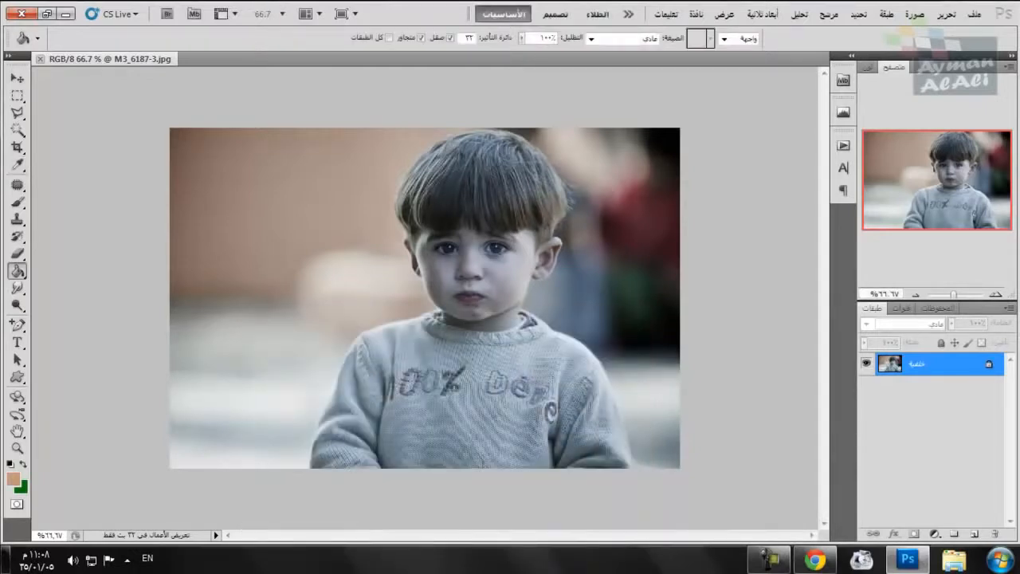
- Add a new layer beneath the photo layer and fill it with the tan foreground colour
key(ctrl+shift+n)
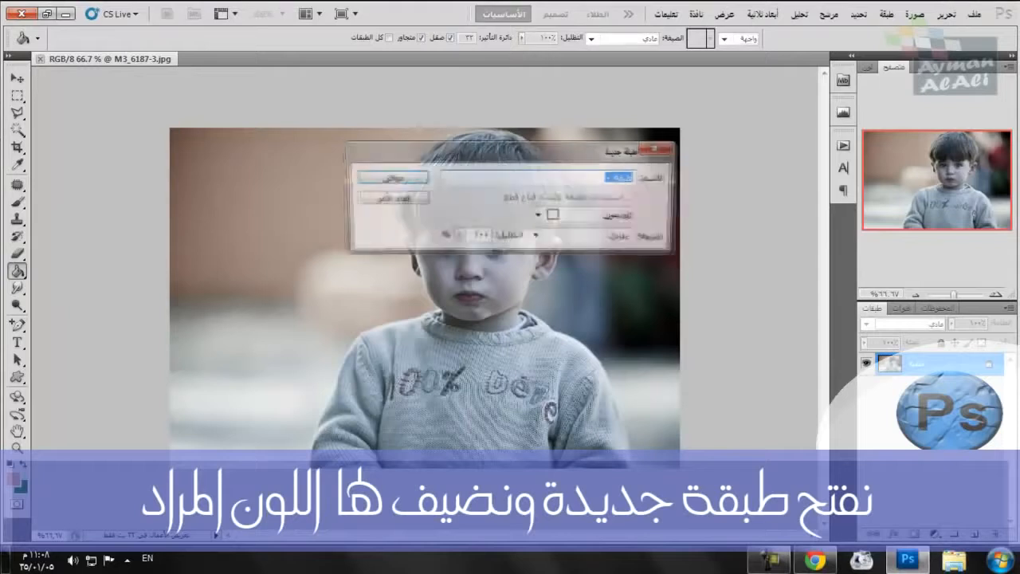
key(Return)
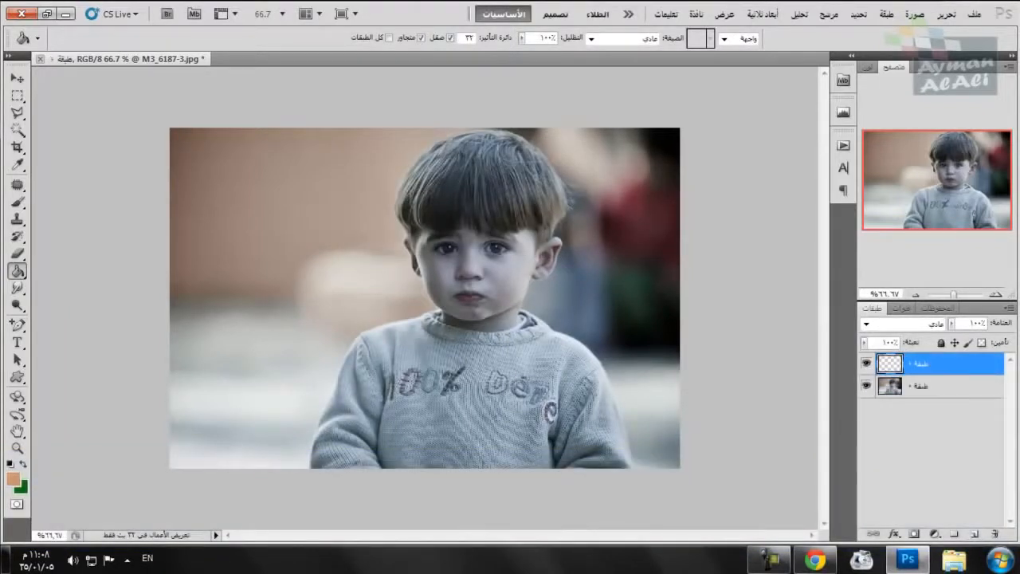
key(ctrl+bracketleft)
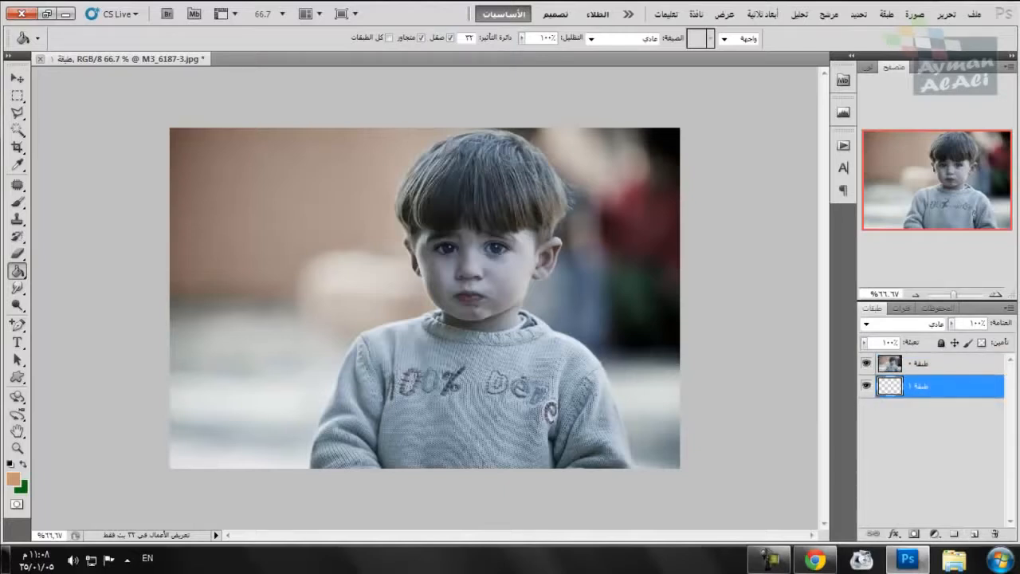
key(alt+BackSpace)
key(v)
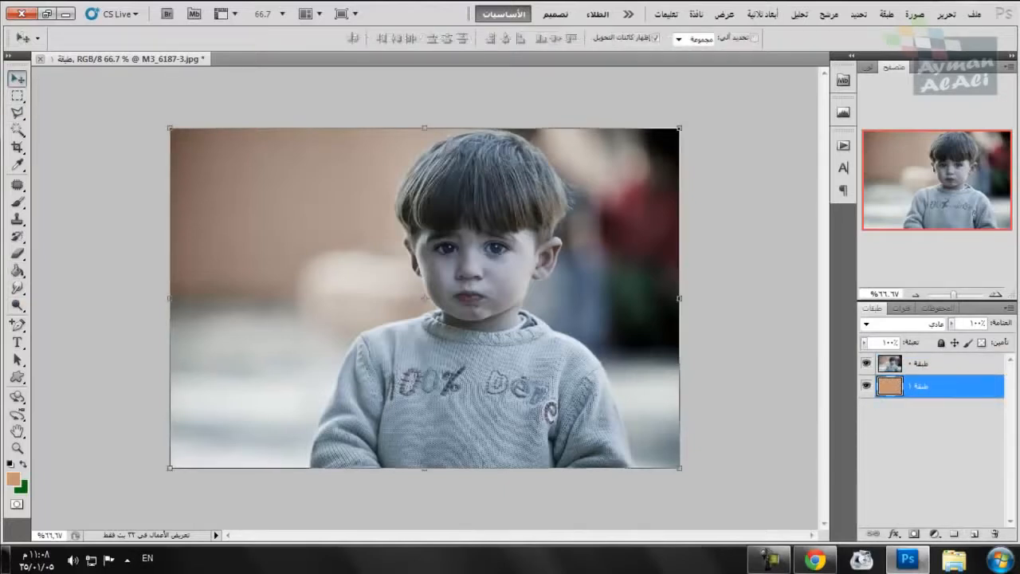
- Preview the blend modes on the boy's photo layer and set it to Overlay
key(alt+bracketright)
key(alt+bracketleft)
key(alt+bracketright)
click(901, 323)
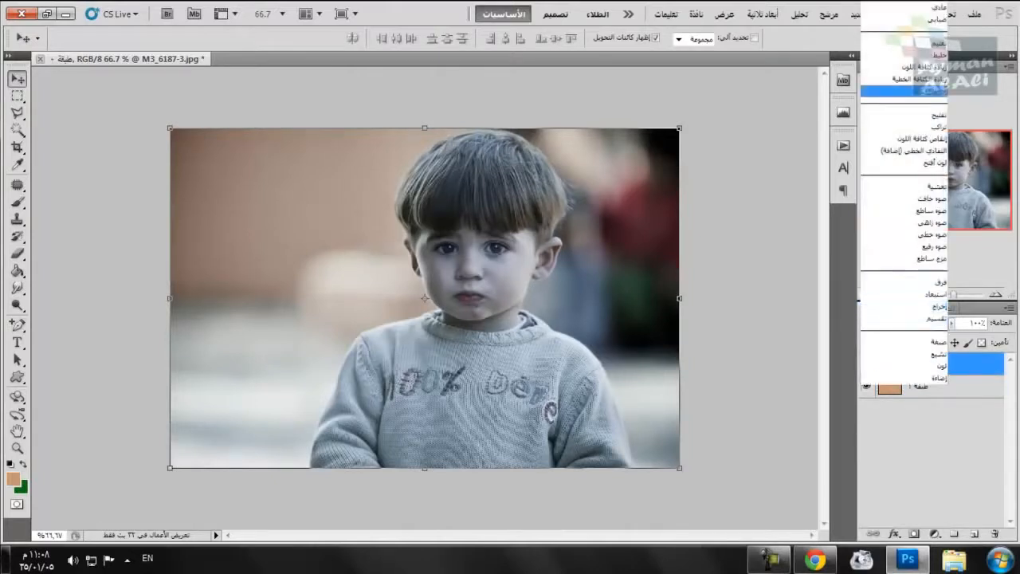
click(941, 7)
key(Down)
key(Down)
key(Down)
key(Down)
key(Down)
key(Down)
key(Down)
key(Down)
key(Down)
key(Down)
key(Down)
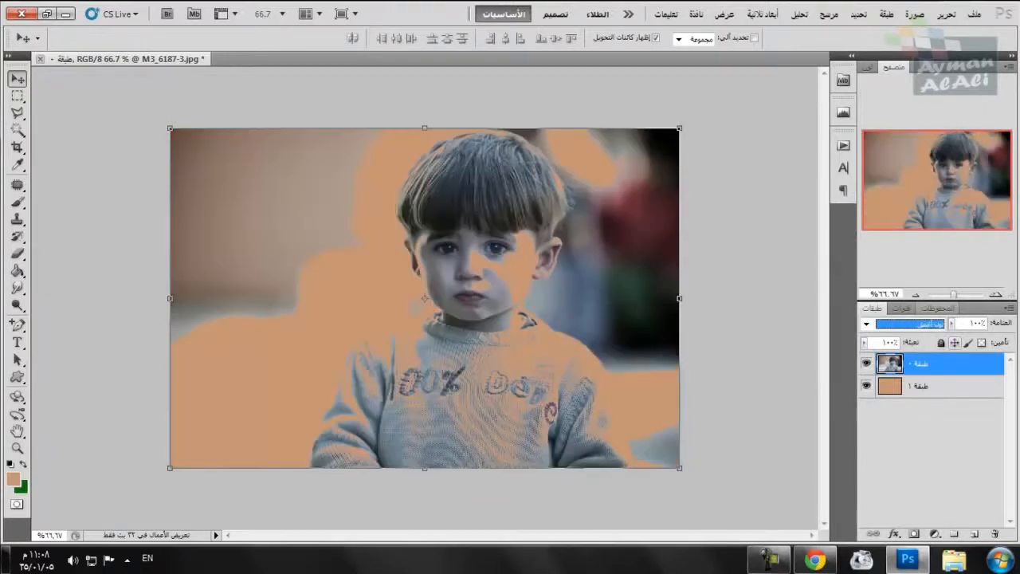
key(Down)
key(Down)
key(Down)
key(Down)
key(Down)
key(Down)
key(Down)
key(Down)
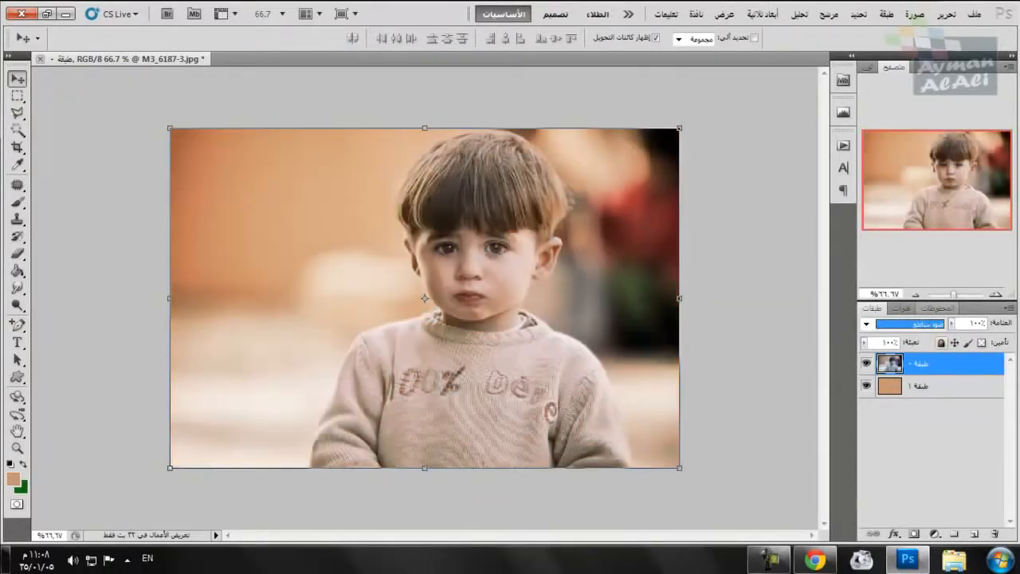
key(Down)
key(Down)
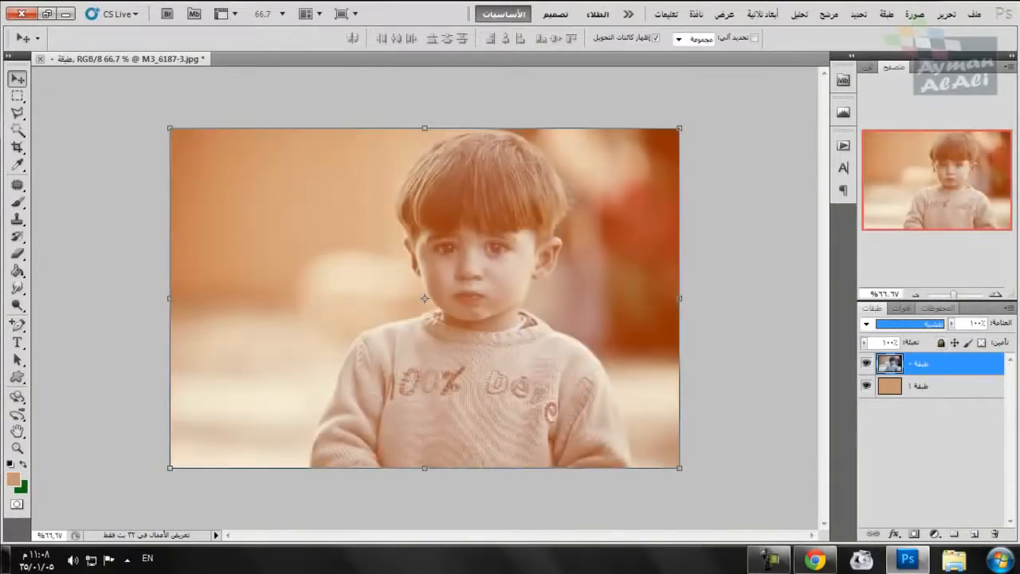
click(910, 323)
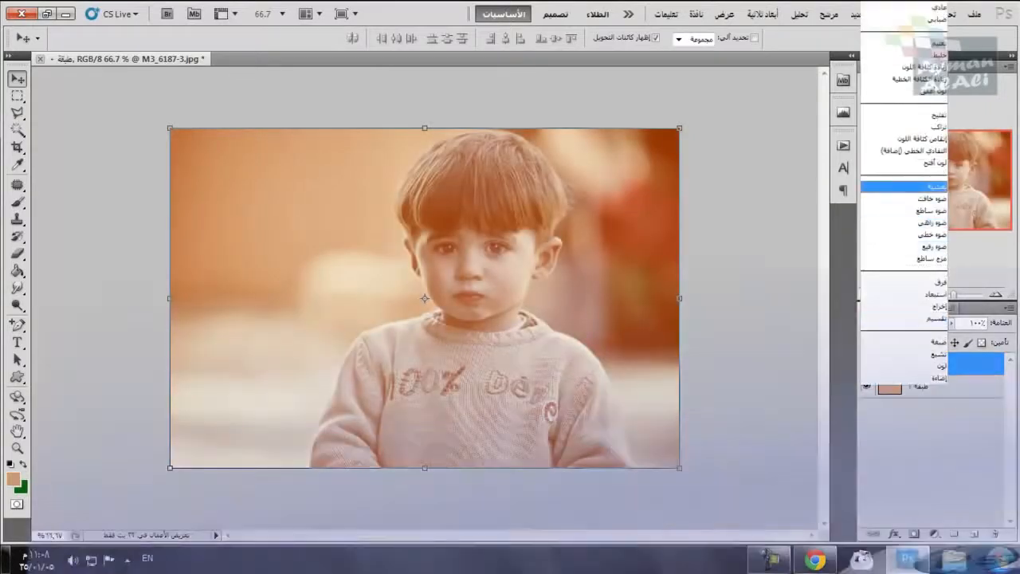
click(901, 209)
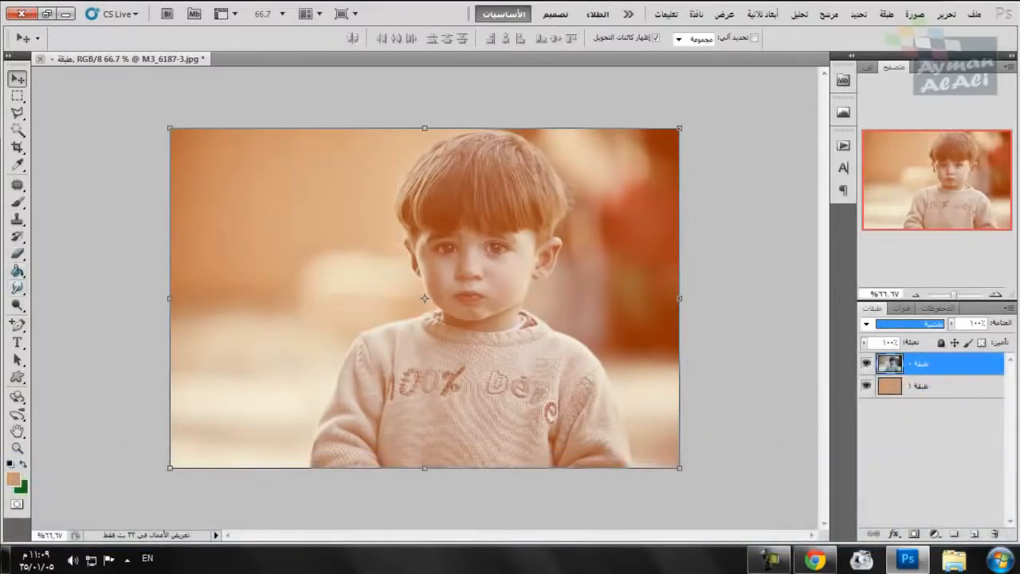
- Reduce the Eraser brush size to 97 and start erasing the tan layer over the boy's hair
key(e)
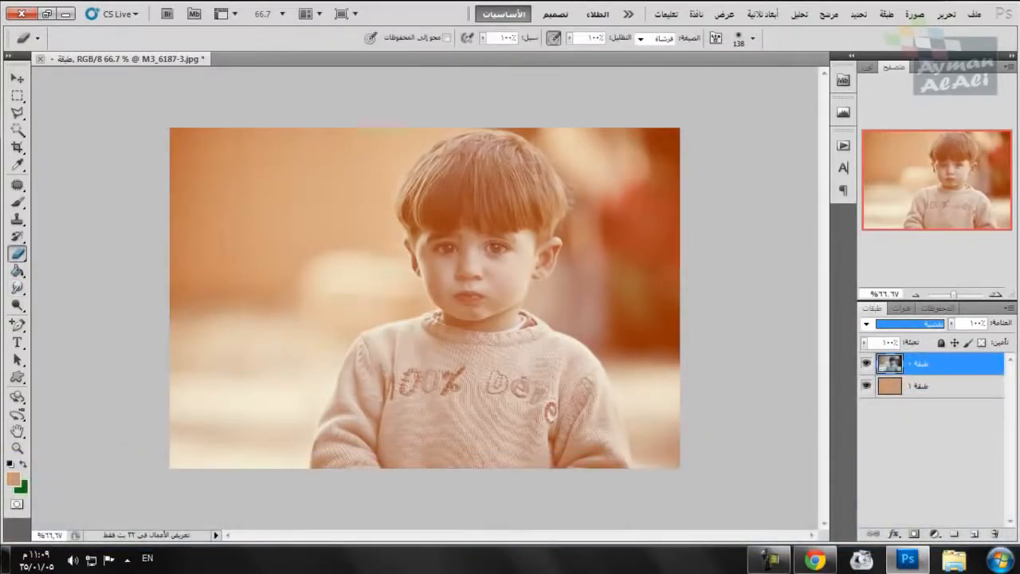
right_click(462, 276)
drag(620, 304, 596, 304)
drag(953, 295, 961, 295)
drag(938, 181, 954, 151)
mouse_move(457, 319)
mouse_down()
mouse_move(482, 267)
mouse_move(367, 209)
mouse_move(353, 272)
mouse_up()
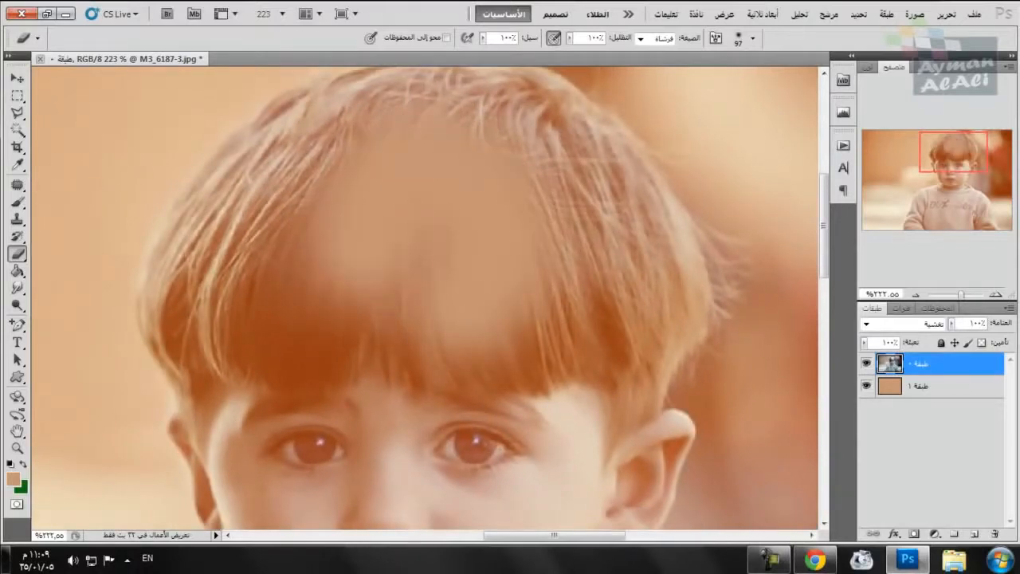
key(ctrl+z)
click(941, 386)
mouse_move(510, 211)
mouse_down()
mouse_move(478, 375)
mouse_move(414, 175)
mouse_move(359, 143)
mouse_up()
click(941, 364)
mouse_move(430, 239)
mouse_down()
mouse_move(383, 159)
mouse_move(478, 351)
mouse_up()
key(ctrl+z)
drag(479, 144, 343, 208)
key(ctrl+z)
- Erase the tan layer over the rest of the boy's hair and part of his forehead
click(941, 385)
mouse_move(303, 279)
mouse_down()
mouse_move(271, 279)
mouse_move(255, 144)
mouse_move(216, 199)
mouse_move(474, 446)
mouse_move(207, 335)
mouse_move(192, 279)
mouse_up()
drag(630, 185, 674, 269)
drag(606, 271, 520, 292)
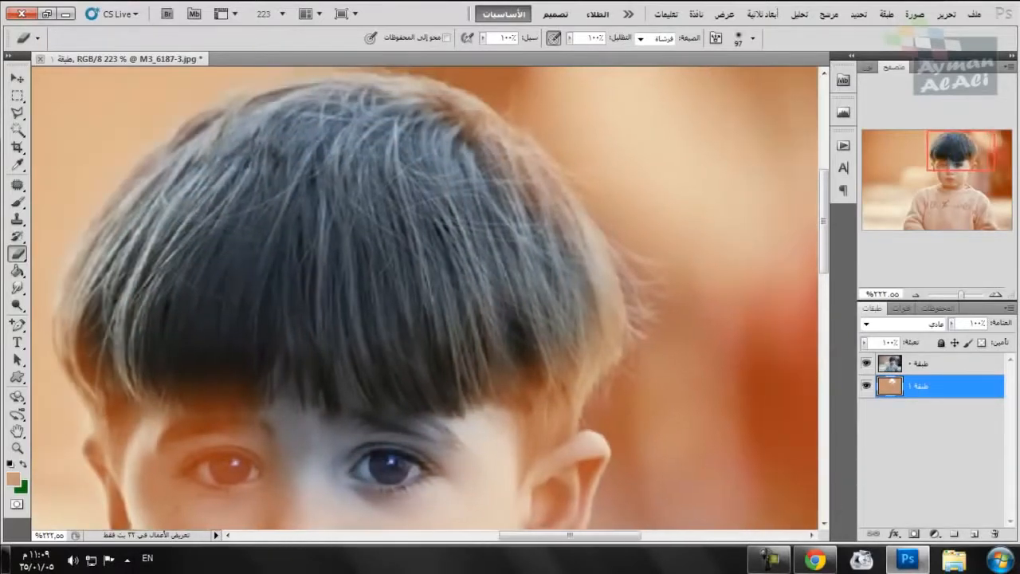
- Erase the tan layer over the boy's face, ears, neck and the upper part of his sweater
mouse_move(251, 466)
mouse_down()
mouse_move(208, 470)
mouse_move(413, 239)
mouse_up()
mouse_move(717, 159)
mouse_down()
mouse_move(741, 223)
mouse_move(650, 251)
mouse_move(414, 446)
mouse_move(319, 191)
mouse_up()
mouse_move(279, 136)
mouse_down()
mouse_move(518, 470)
mouse_move(367, 351)
mouse_move(534, 478)
mouse_move(742, 271)
mouse_move(766, 303)
mouse_up()
drag(478, 399, 443, 167)
mouse_move(319, 263)
mouse_down()
mouse_move(96, 359)
mouse_move(478, 351)
mouse_up()
drag(574, 223, 781, 446)
drag(678, 351, 199, 478)
drag(478, 399, 319, 191)
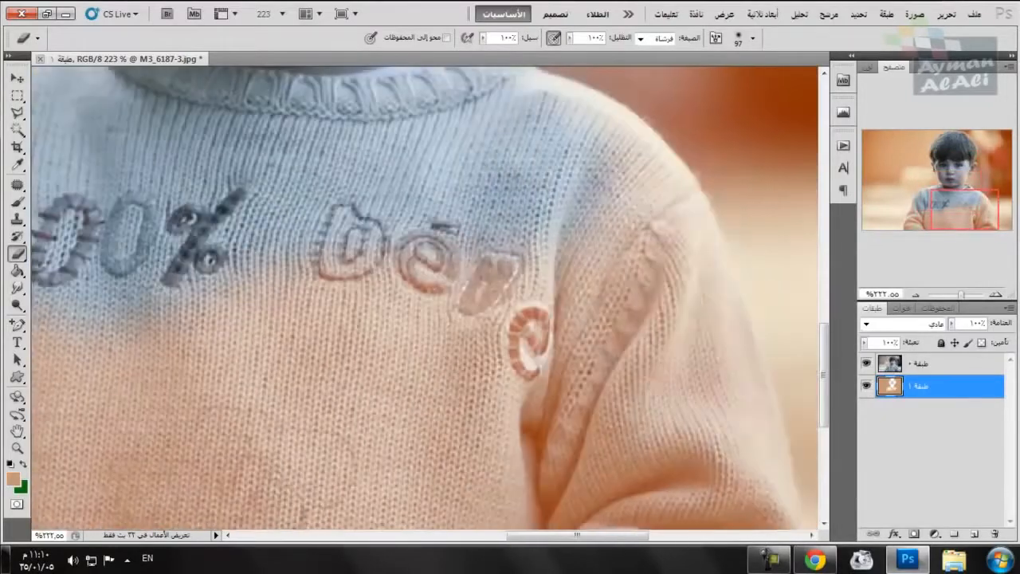
- Erase the tan layer over the remaining sweater and both sleeves, leaving only the background tinted
drag(574, 191, 765, 478)
mouse_move(510, 319)
mouse_down()
mouse_move(255, 446)
mouse_move(111, 375)
mouse_up()
drag(200, 319, 714, 319)
mouse_move(446, 191)
mouse_down()
mouse_move(383, 343)
mouse_move(358, 502)
mouse_up()
drag(271, 478, 494, 358)
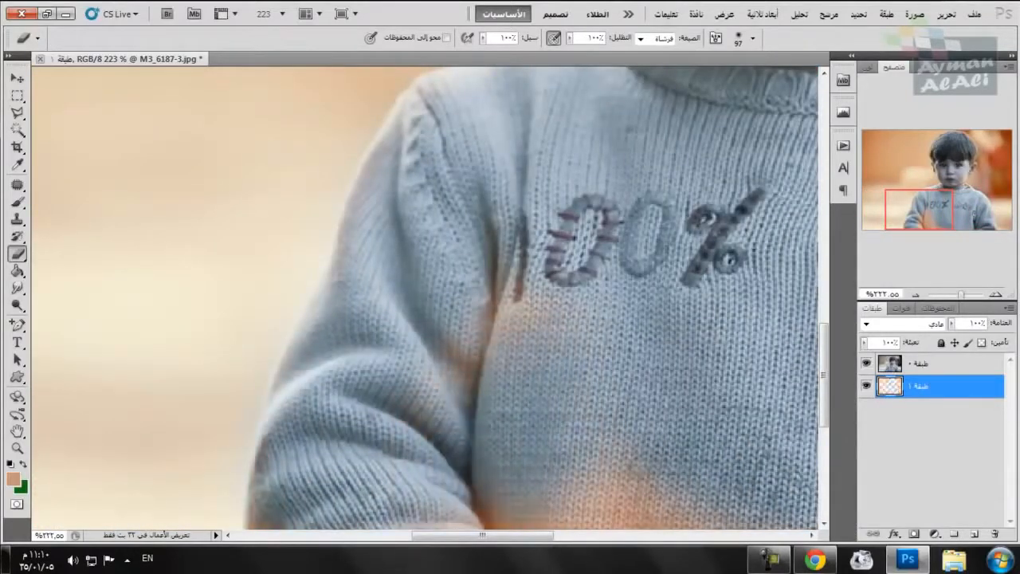
key(ctrl+0)
scroll(424, 298, up, 5)
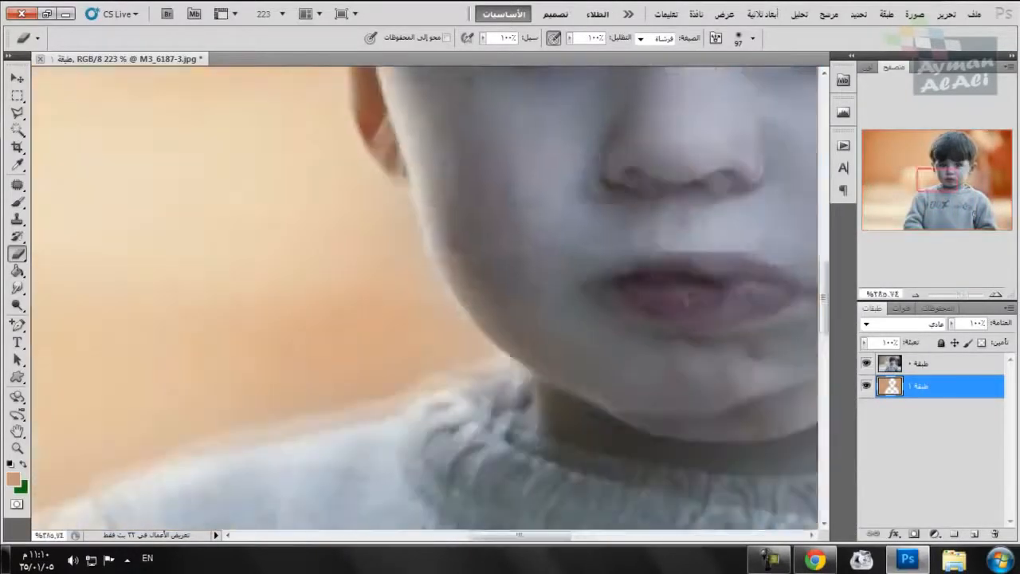
scroll(425, 297, down, 7)
scroll(425, 297, up, 3)
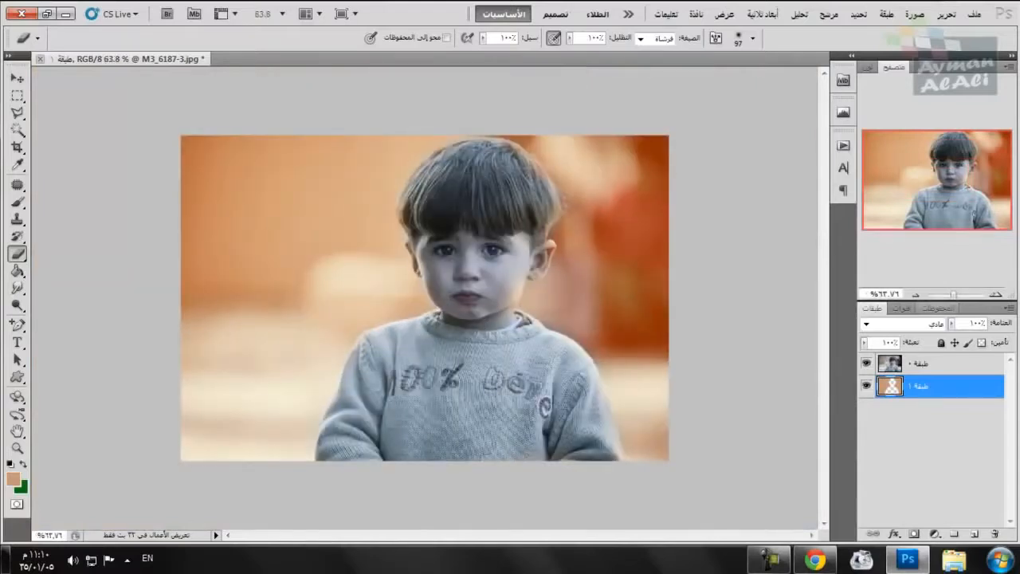
- Add a new layer below the photo, fill it with the tan colour and set its opacity to 31%
click(975, 534)
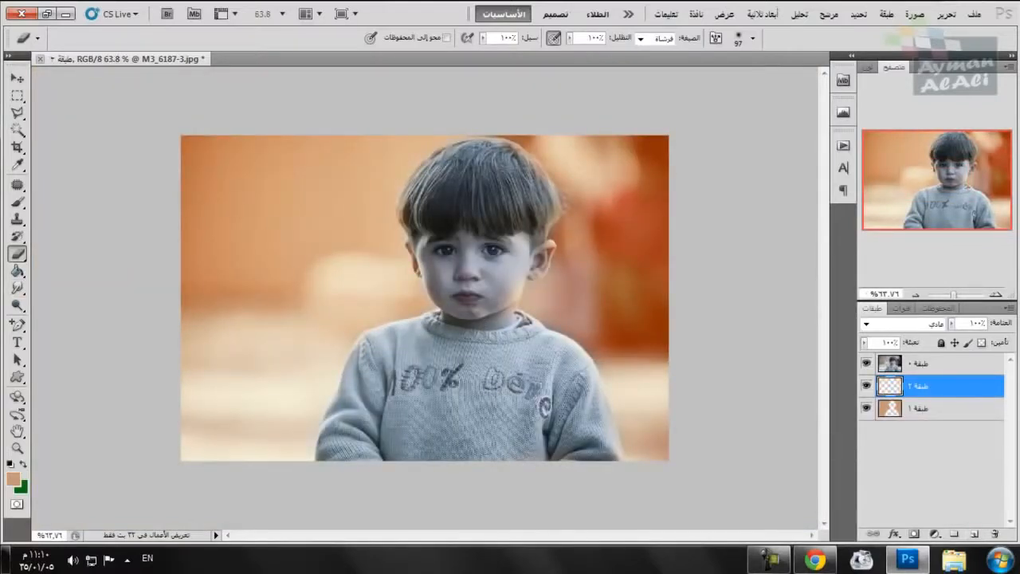
key(g)
click(478, 239)
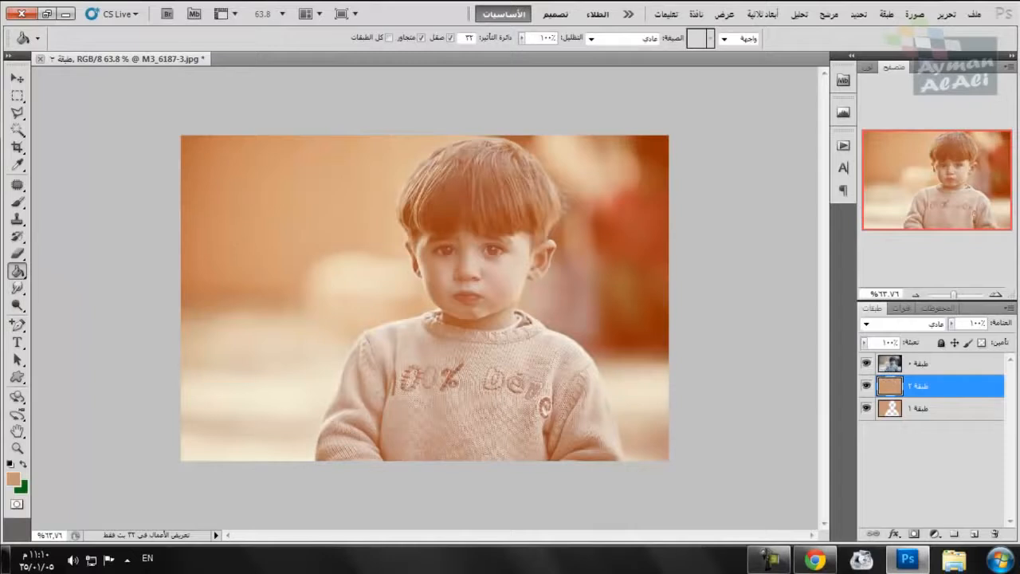
click(950, 323)
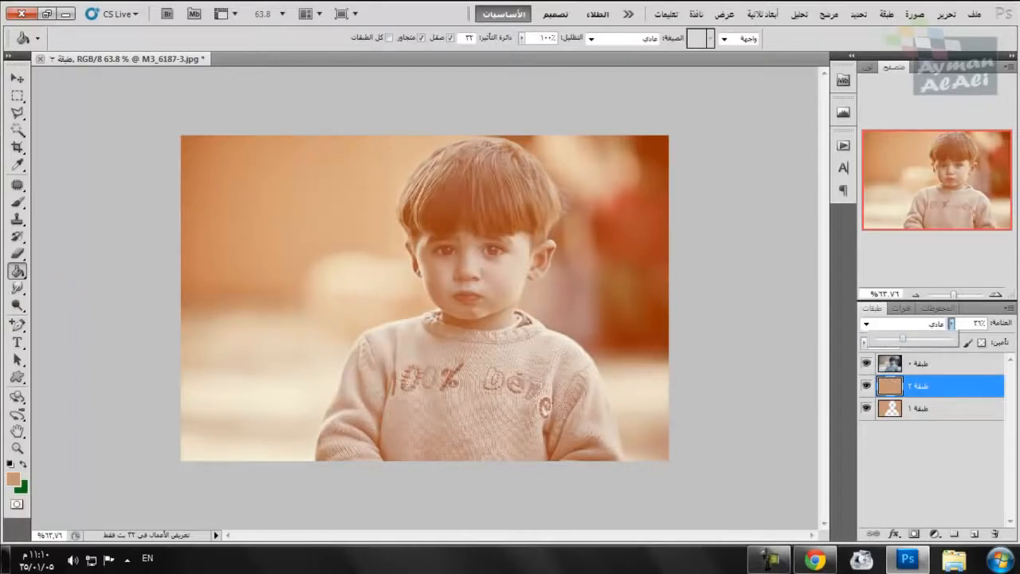
drag(903, 339, 899, 339)
key(Return)
- Try the faint tan layer beneath the erased tan layer, and restore the original stacking order
key(ctrl+[)
key(alt+bracketright)
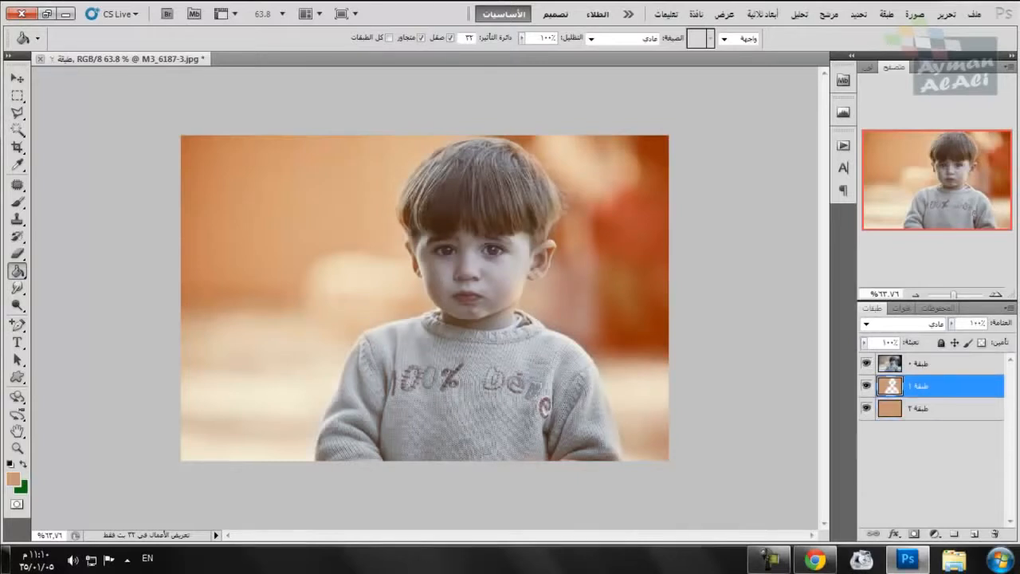
key(alt+bracketleft)
key(alt+bracketright)
key(ctrl+bracketleft)
key(alt+bracketright)
- Open the image file 014041 from the دروس فوتوشوب folder
key(alt+f)
key(Return)
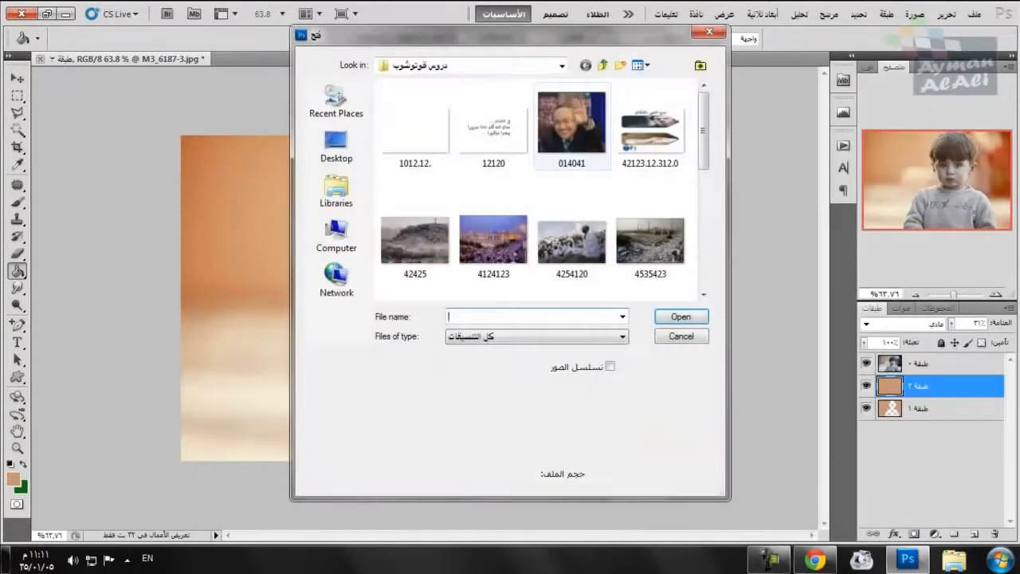
key(Return)
- Create a transparent 16-bit RGB document named phars, 1080 by 720 pixels at 96 pixels per inch
key(ctrl+n)
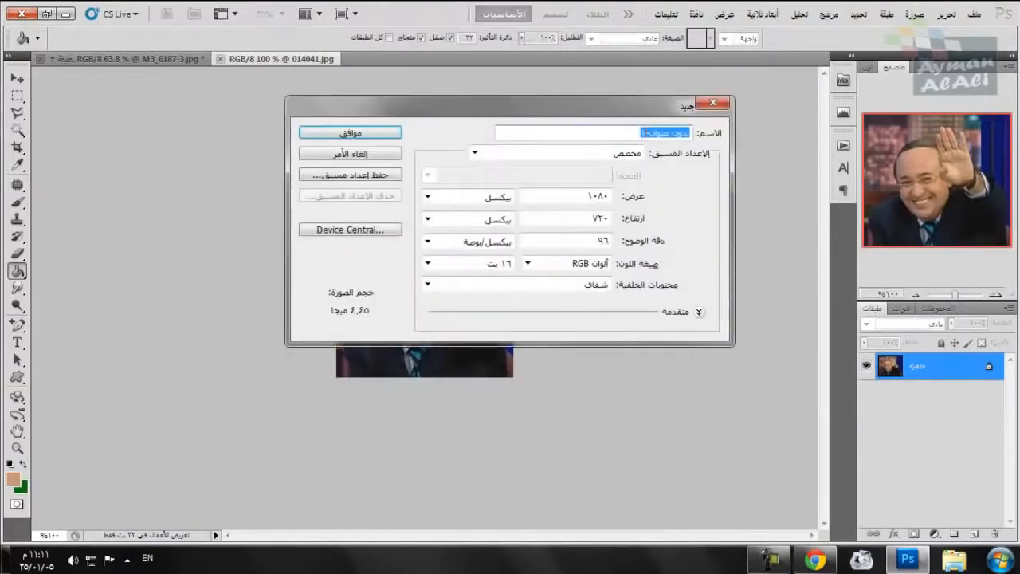
text(414225)
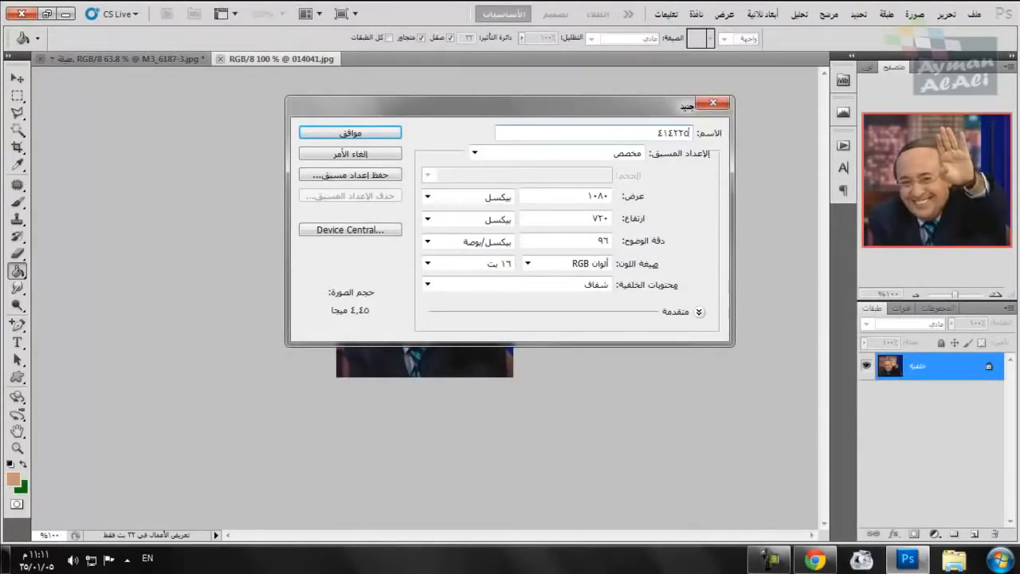
double_click(691, 132)
key(BackSpace)
text(phars)
key(Return)
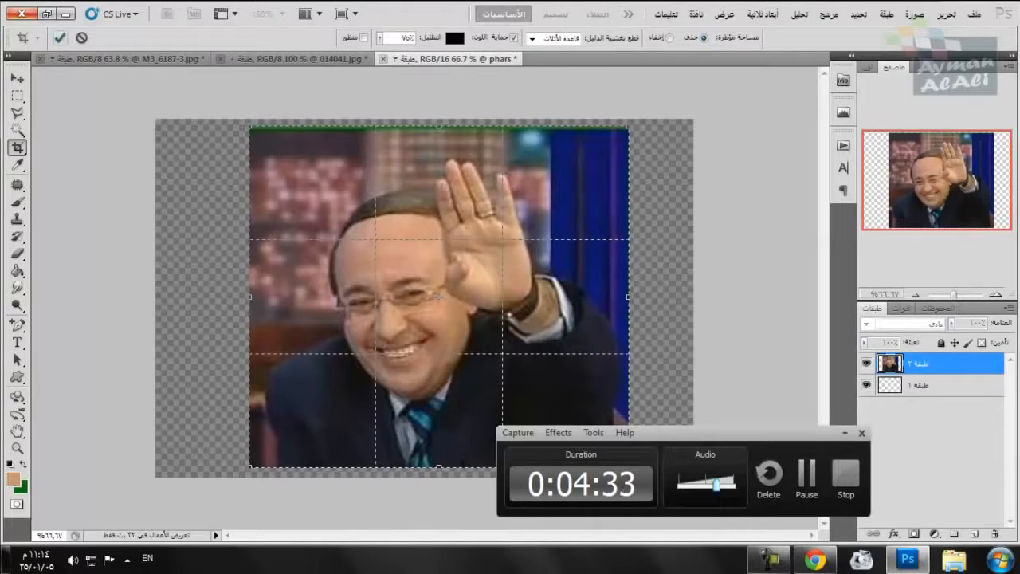
- Crop the phars canvas to the edges of the waving man's photo
key(Return)
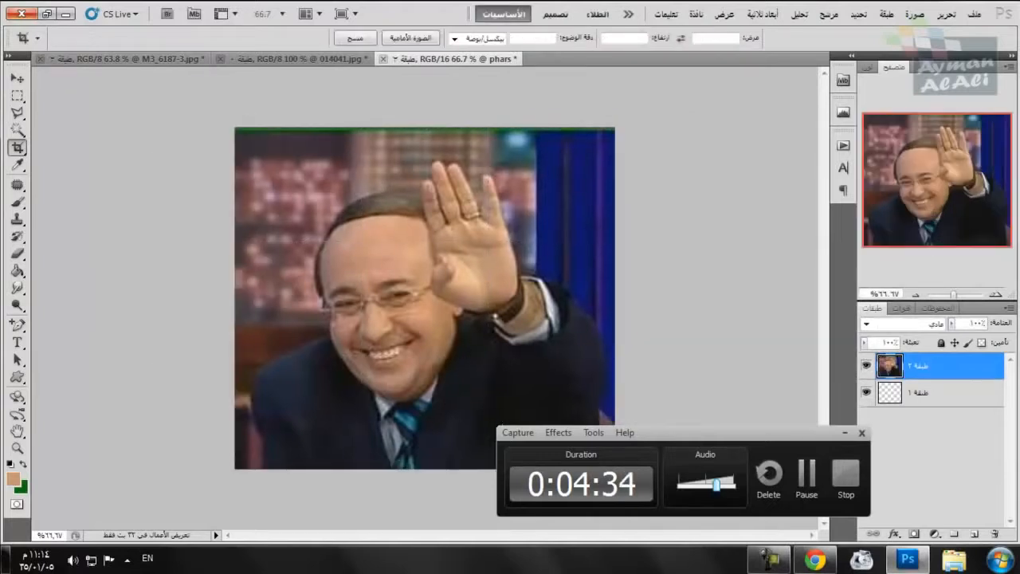
- Fill the empty layer beneath the photo with blue, using hue 233, saturation 85% and brightness 67%
click(941, 392)
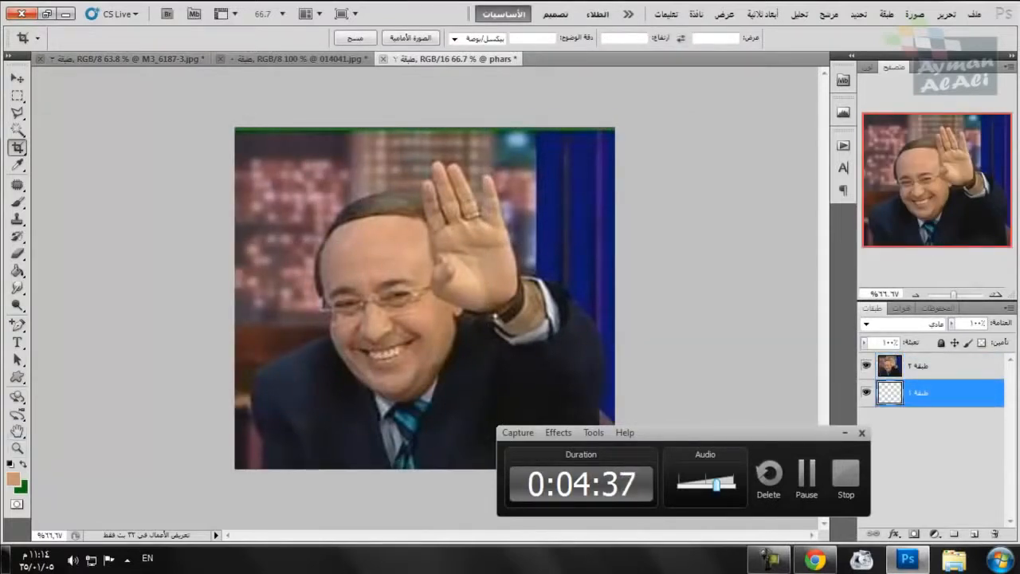
click(12, 478)
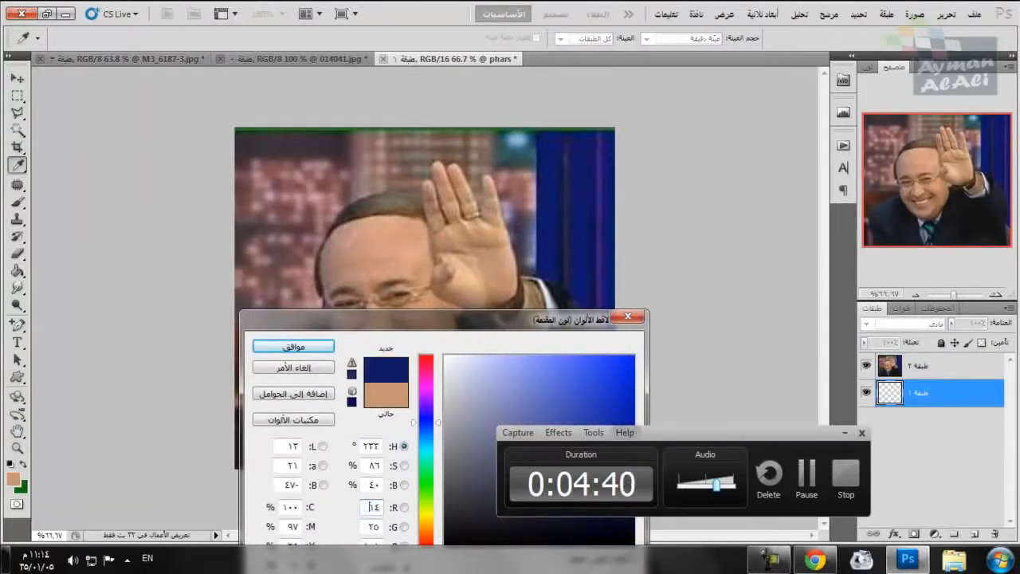
click(845, 432)
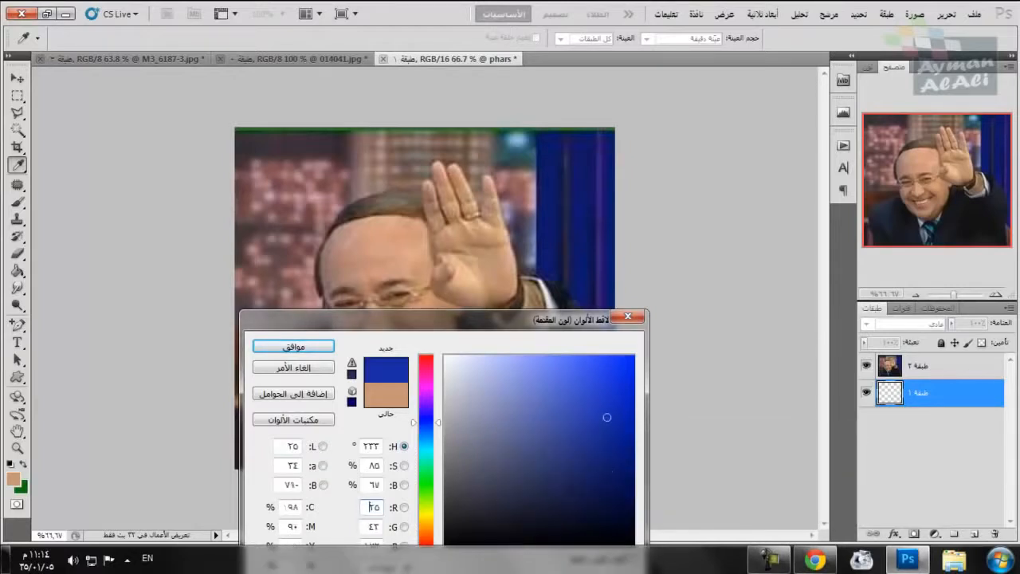
click(293, 346)
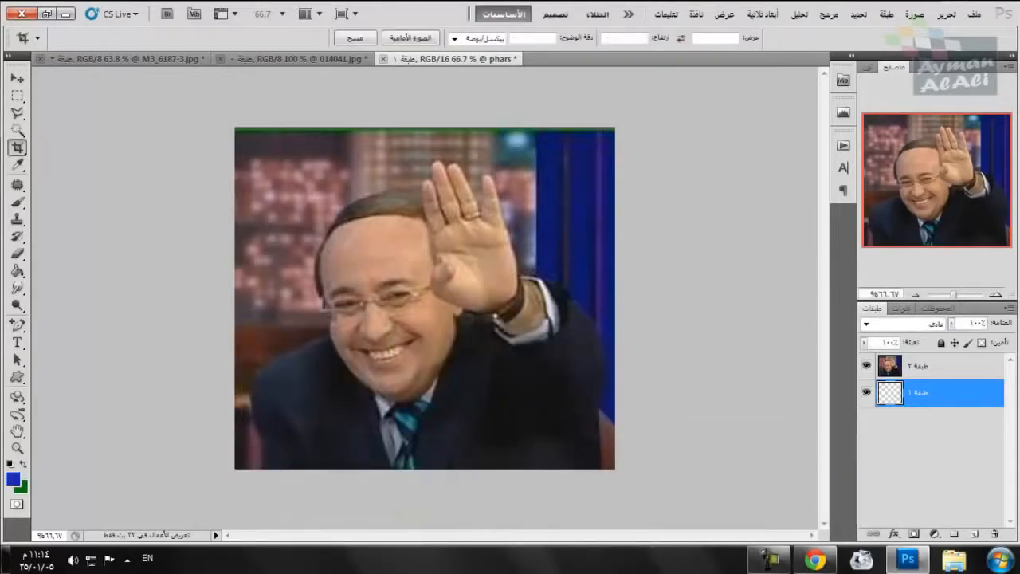
key(g)
key(alt+BackSpace)
- Set the photo layer's blending mode to Overlay over the blue layer
click(940, 366)
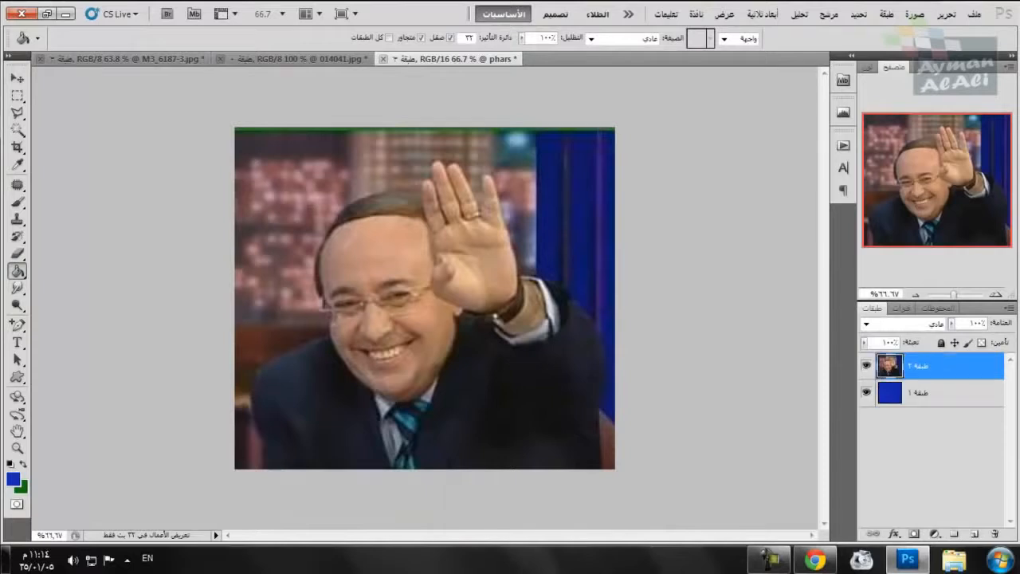
click(905, 323)
click(936, 186)
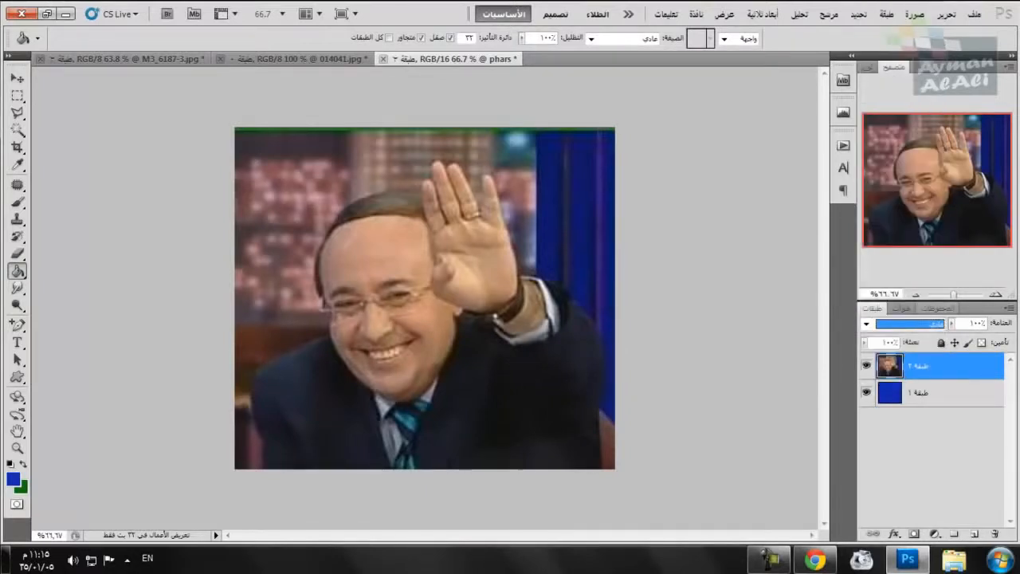
click(905, 324)
click(933, 199)
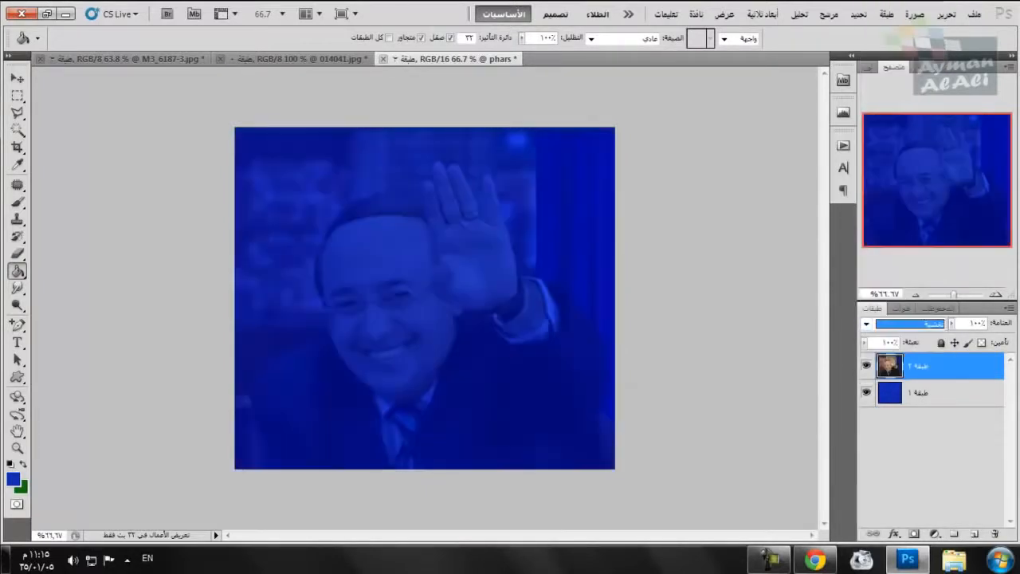
- Lower the blue layer's opacity to 88%
click(941, 392)
click(940, 365)
click(951, 323)
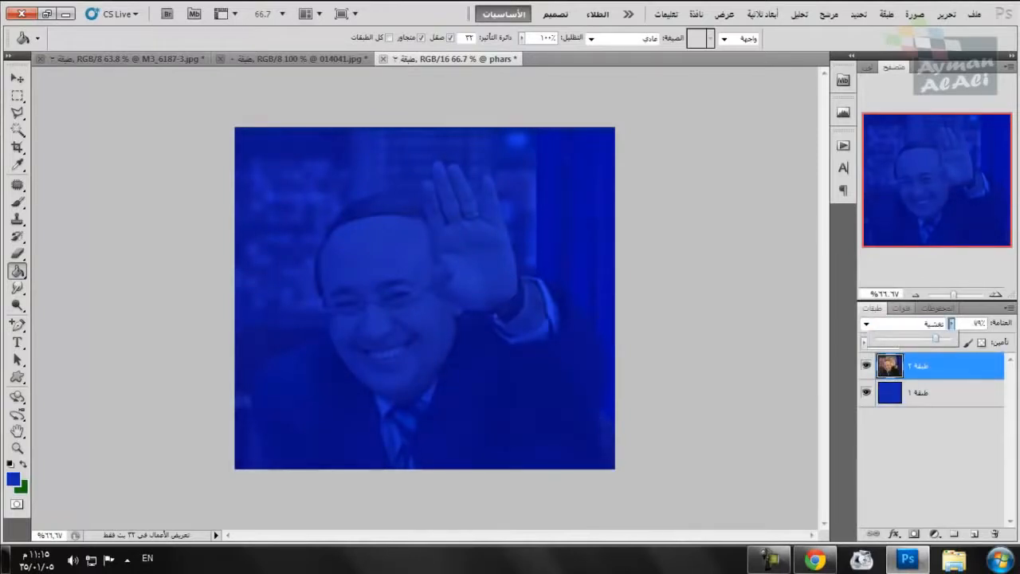
click(941, 392)
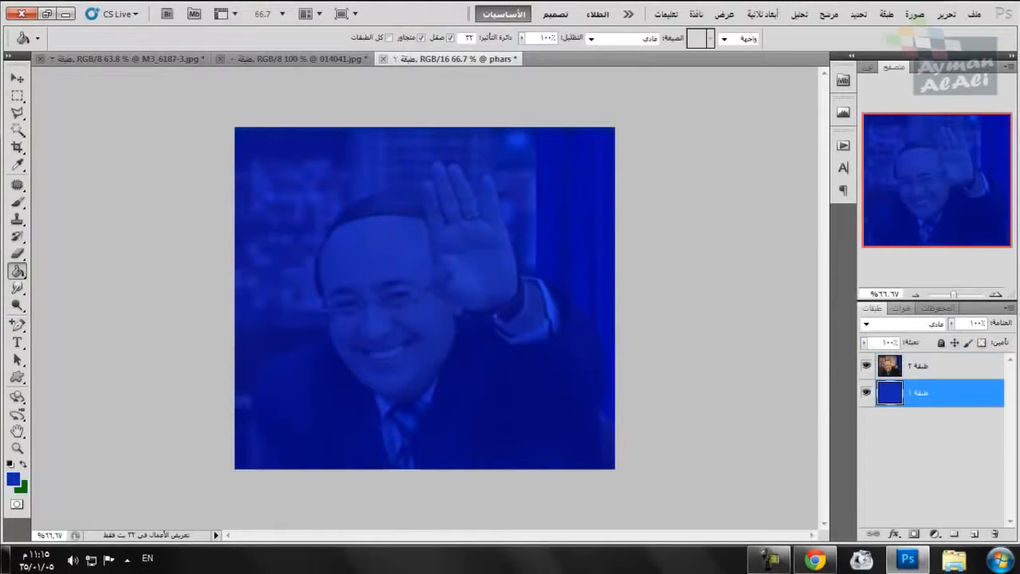
drag(946, 339, 943, 339)
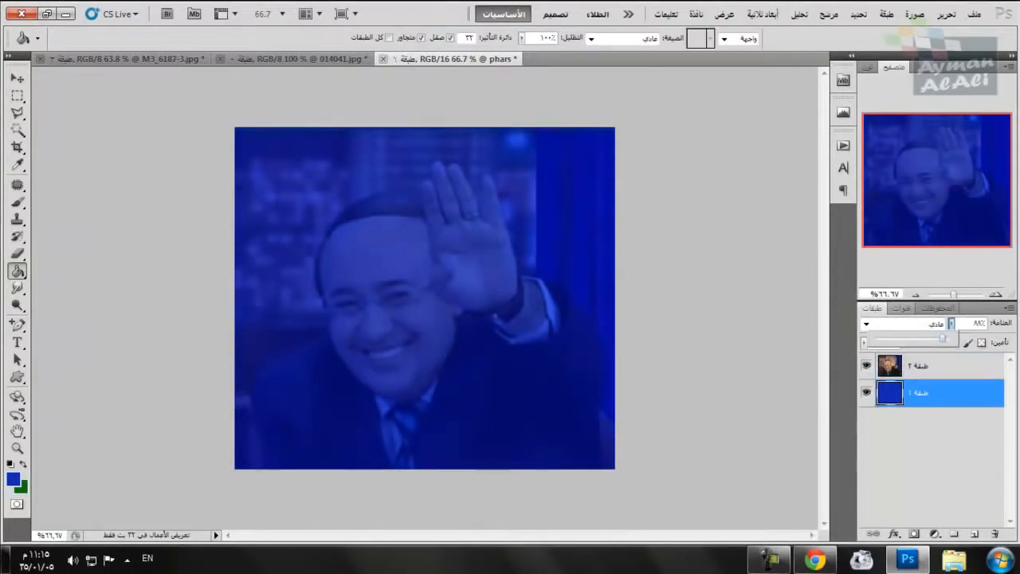
click(934, 454)
- Erase the blue layer over the man's face, neck and suit with a large soft eraser
key(e)
click(941, 365)
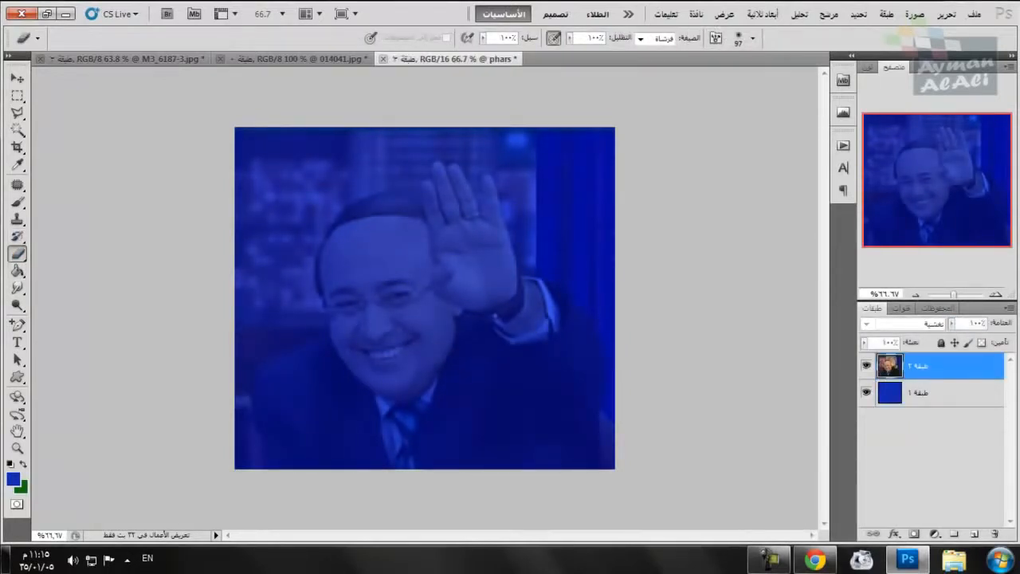
click(940, 392)
mouse_move(395, 236)
mouse_down()
mouse_move(358, 327)
mouse_move(470, 240)
mouse_move(462, 295)
mouse_move(402, 407)
mouse_up()
right_click(419, 402)
drag(554, 384, 606, 384)
mouse_move(402, 359)
mouse_down()
mouse_move(430, 414)
mouse_move(335, 414)
mouse_move(418, 442)
mouse_up()
mouse_move(510, 342)
mouse_down()
mouse_move(454, 231)
mouse_move(374, 239)
mouse_move(415, 311)
mouse_up()
mouse_move(343, 279)
mouse_down()
mouse_move(347, 239)
mouse_move(399, 222)
mouse_up()
- Erase the blue layer over the raised hand's fingers with a 34 px eraser
right_click(439, 253)
drag(625, 284, 540, 284)
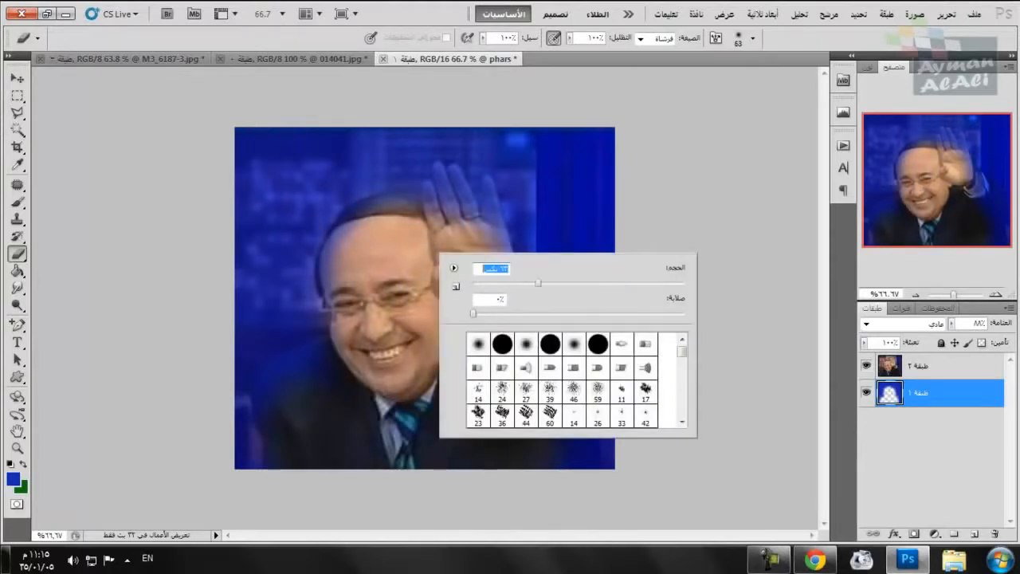
key(Return)
scroll(478, 173, up, 5)
right_click(507, 292)
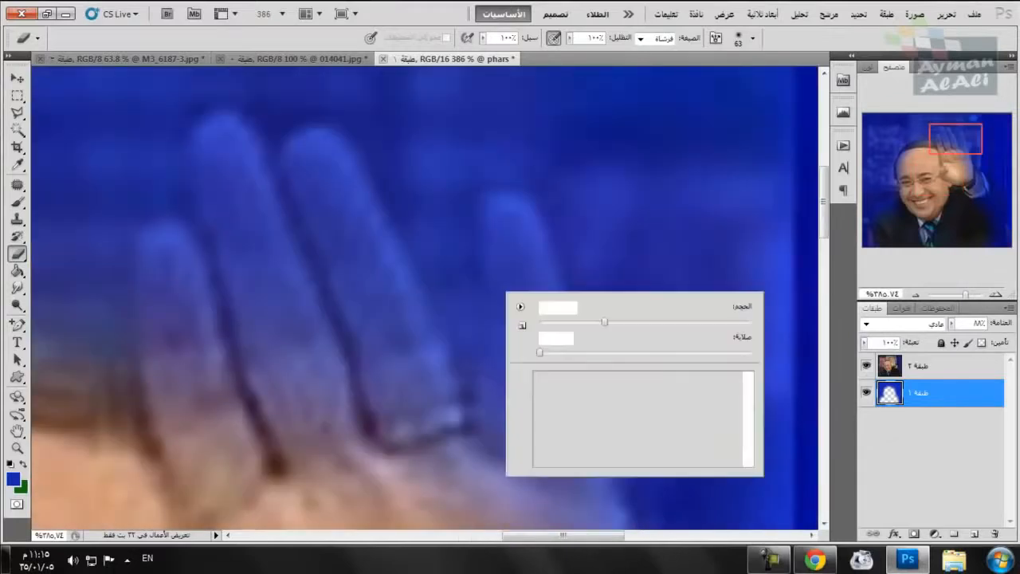
double_click(558, 307)
text(34)
key(Return)
click(227, 143)
mouse_move(227, 152)
mouse_down()
mouse_move(303, 383)
mouse_move(191, 319)
mouse_move(171, 255)
mouse_up()
mouse_move(311, 142)
mouse_down()
mouse_move(434, 427)
mouse_move(526, 362)
mouse_move(502, 247)
mouse_move(542, 319)
mouse_move(573, 495)
mouse_move(550, 510)
mouse_up()
mouse_move(550, 263)
mouse_down()
mouse_move(478, 239)
mouse_move(558, 207)
mouse_move(494, 199)
mouse_move(511, 180)
mouse_move(486, 195)
mouse_up()
mouse_move(307, 144)
mouse_down()
mouse_move(358, 200)
mouse_move(455, 391)
mouse_move(279, 152)
mouse_move(208, 119)
mouse_move(255, 335)
mouse_move(231, 303)
mouse_up()
mouse_move(199, 263)
mouse_down()
mouse_move(156, 235)
mouse_move(136, 295)
mouse_move(144, 406)
mouse_move(231, 379)
mouse_up()
- Erase the blue tint from the palm and its outer edge
mouse_move(950, 141)
mouse_down()
mouse_move(925, 168)
mouse_move(962, 157)
mouse_up()
mouse_move(295, 223)
mouse_down()
mouse_move(482, 260)
mouse_move(510, 454)
mouse_move(485, 494)
mouse_up()
mouse_move(963, 157)
mouse_down()
mouse_move(967, 185)
mouse_move(968, 169)
mouse_up()
mouse_move(482, 371)
mouse_down()
mouse_move(462, 239)
mouse_move(474, 222)
mouse_up()
- Lower the blue layer's opacity to 43% and erase the tint from the wrist, cuff and sleeve, enlarging the eraser to 74 px
click(986, 323)
drag(953, 339, 917, 339)
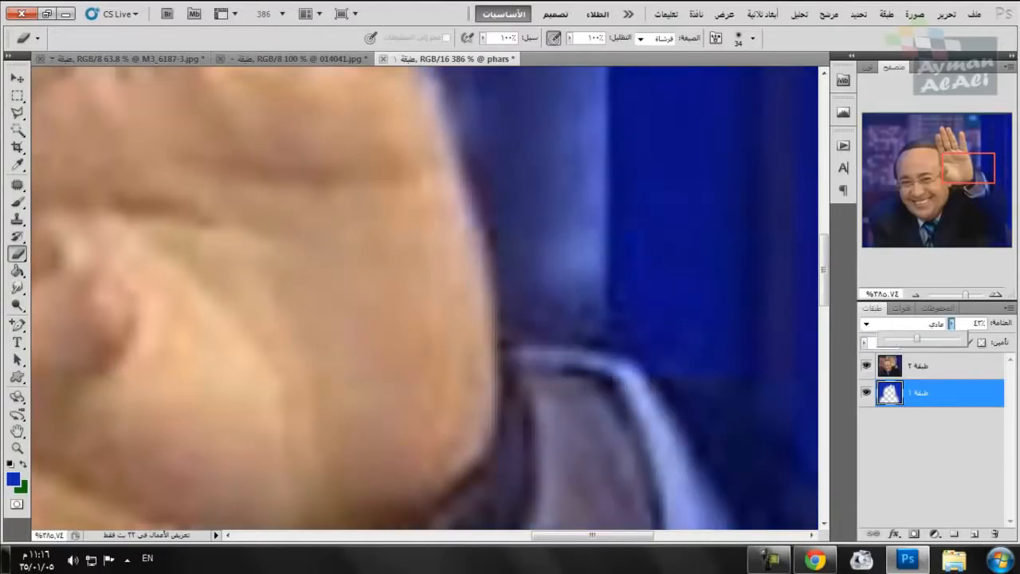
scroll(424, 297, down, 5)
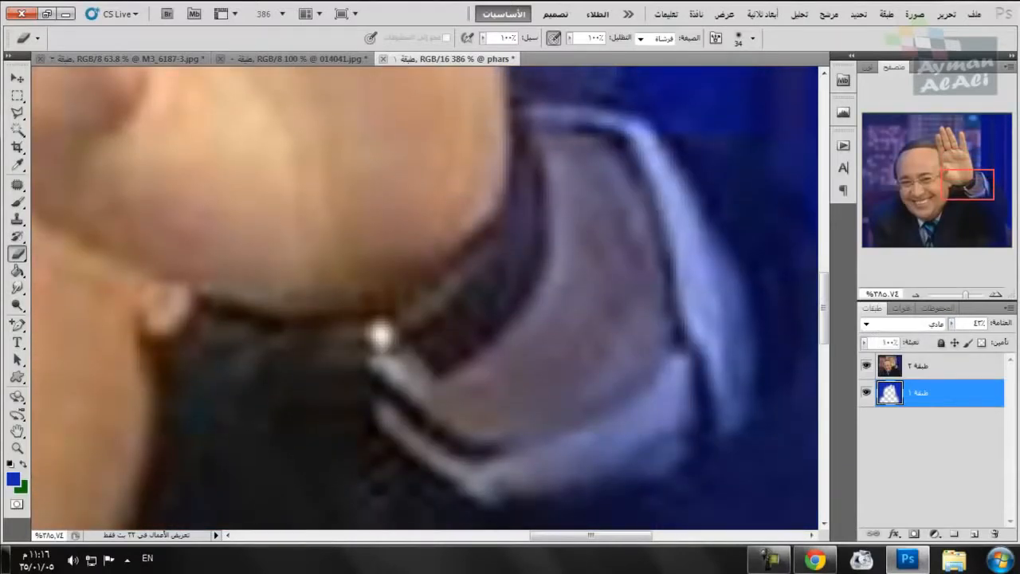
scroll(424, 297, down, 3)
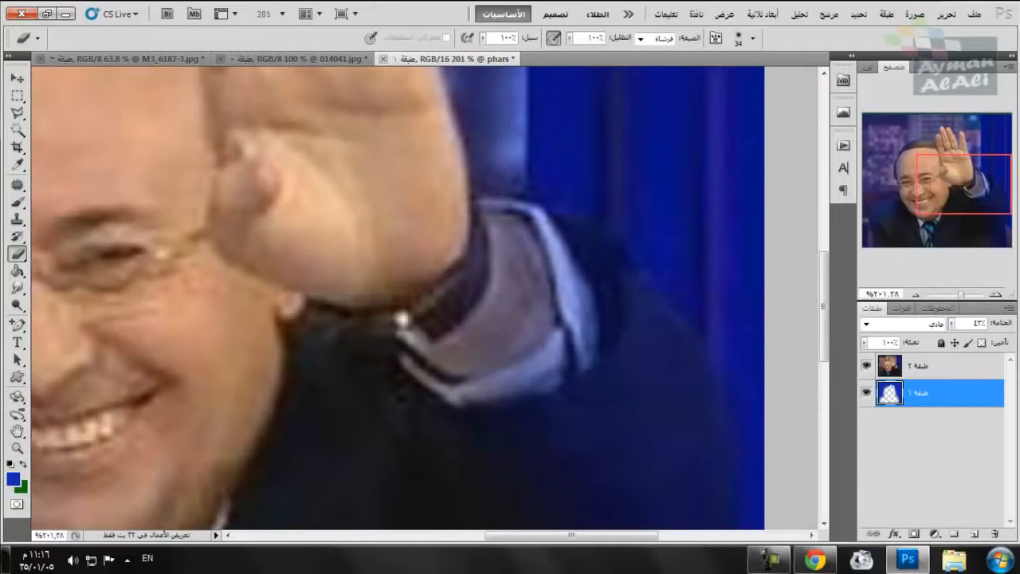
drag(495, 208, 563, 271)
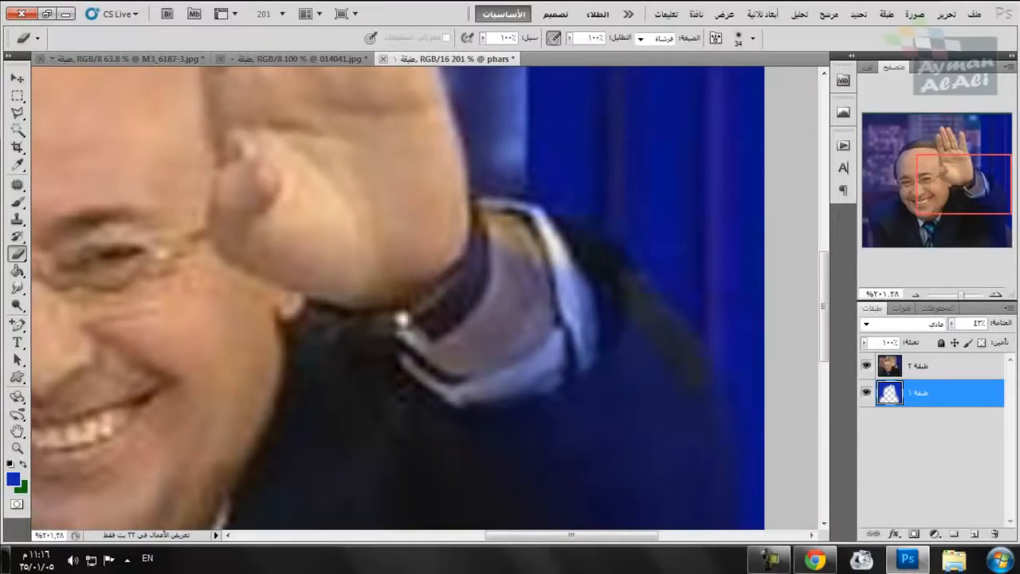
click(866, 392)
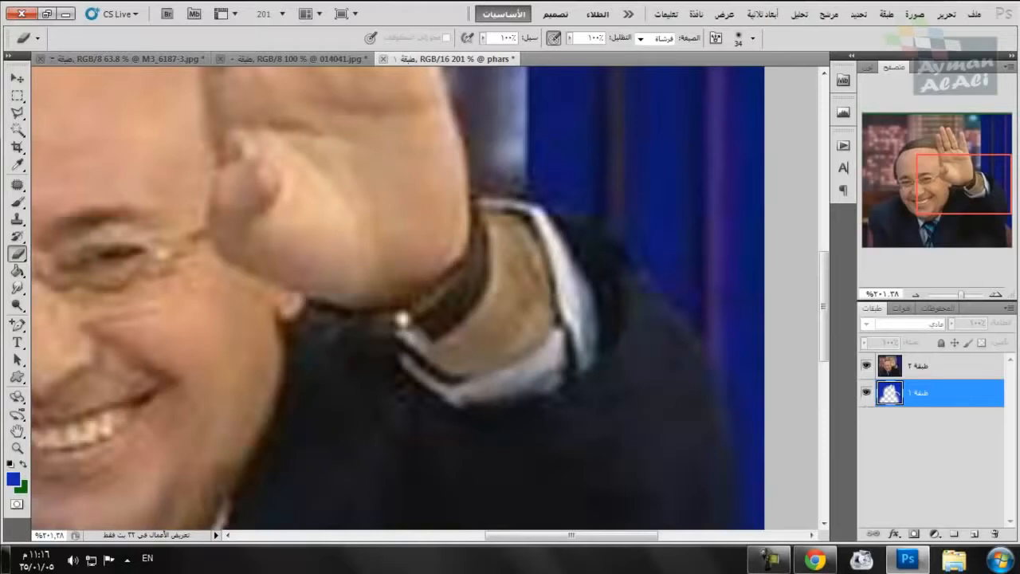
mouse_move(590, 351)
mouse_down()
mouse_move(586, 334)
mouse_move(494, 271)
mouse_move(510, 374)
mouse_move(573, 384)
mouse_up()
right_click(502, 355)
key(Return)
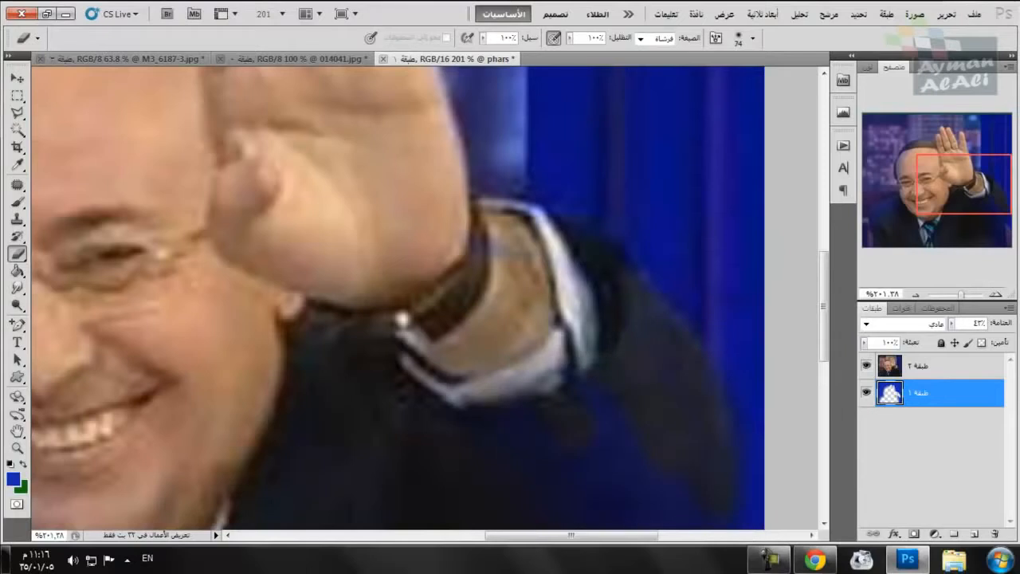
click(505, 250)
- Erase the leftover blue tint along the side of the man's forehead and temple
scroll(422, 295, left, 6)
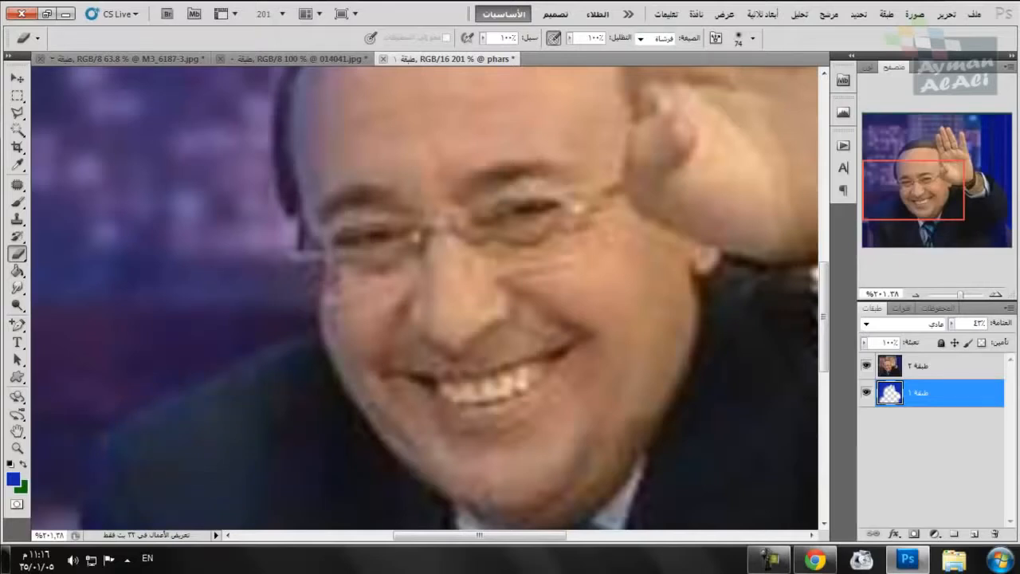
scroll(423, 295, down, 5)
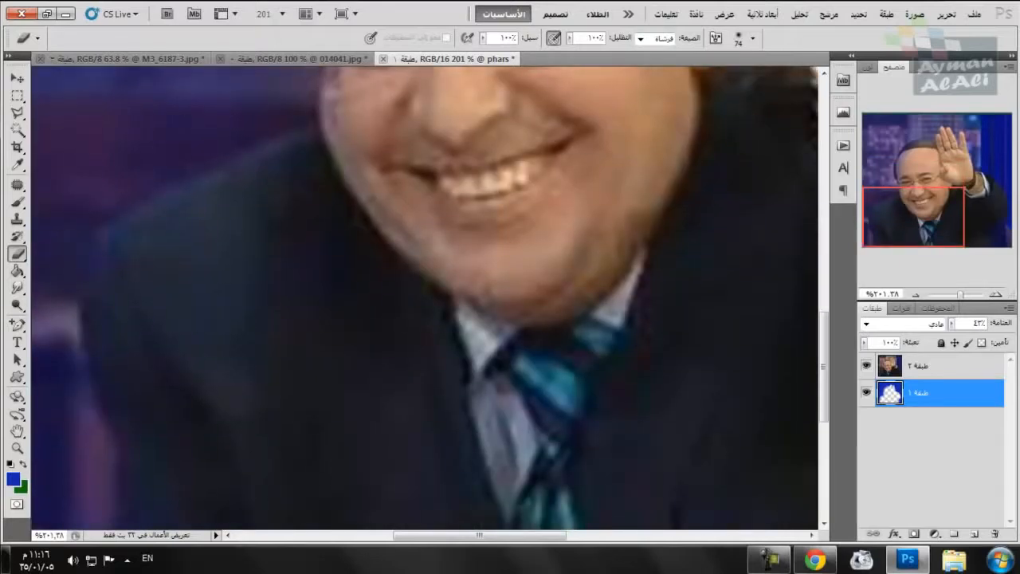
scroll(423, 295, right, 5)
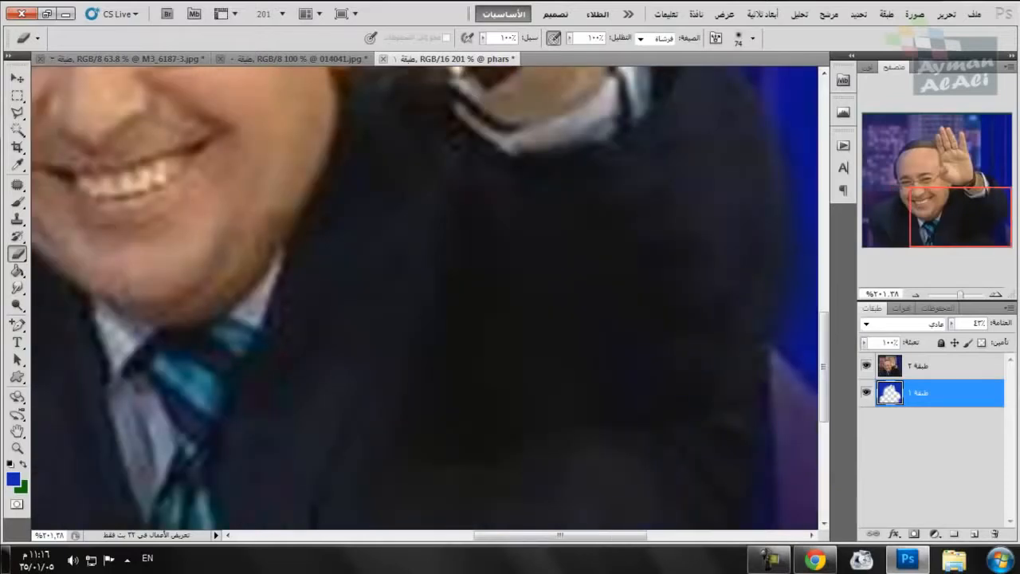
scroll(422, 295, up, 6)
scroll(422, 295, left, 5)
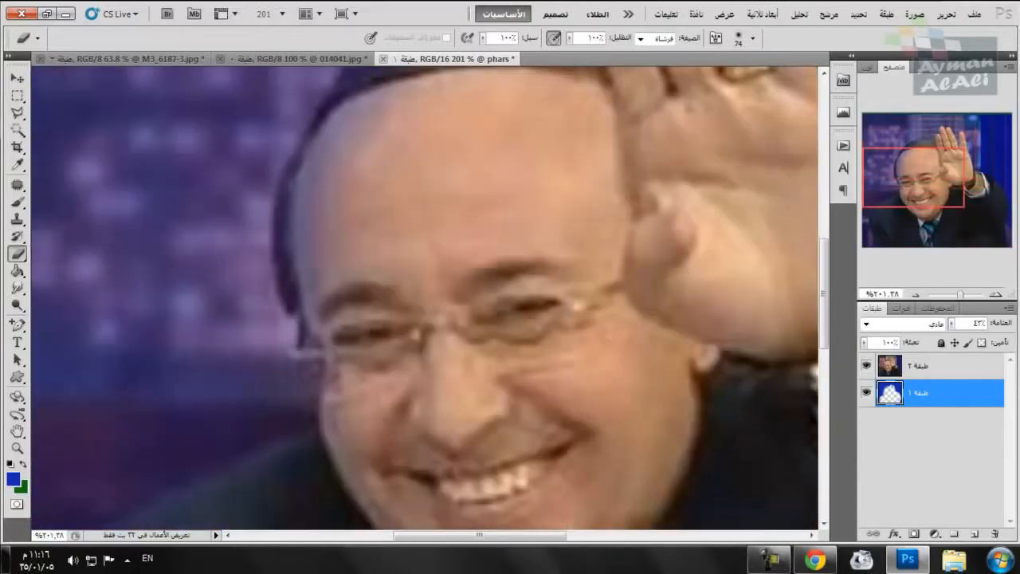
drag(303, 211, 327, 322)
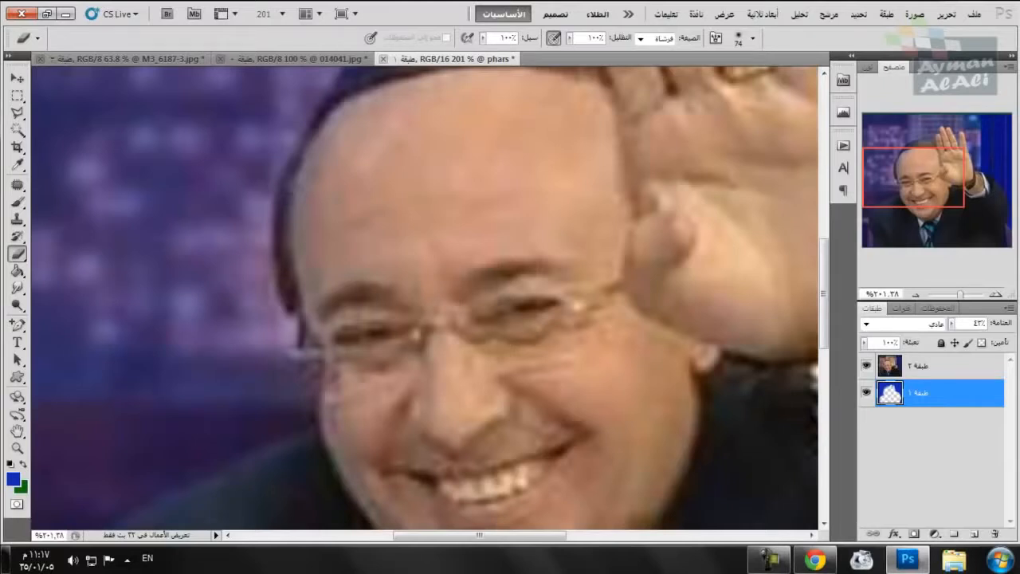
- Raise the blue layer's opacity to 81% and set the Brush size to 58 px
click(951, 324)
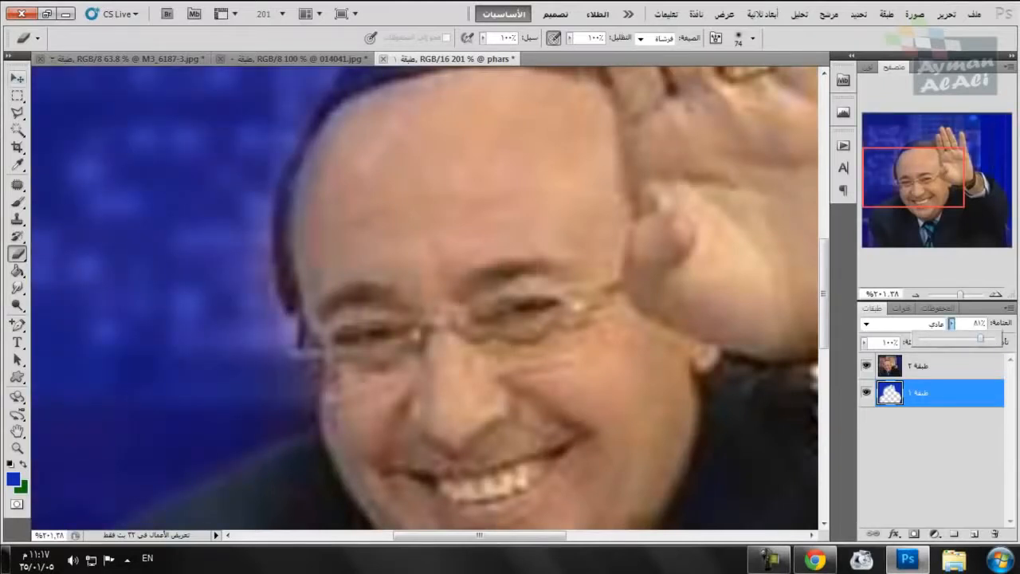
click(17, 202)
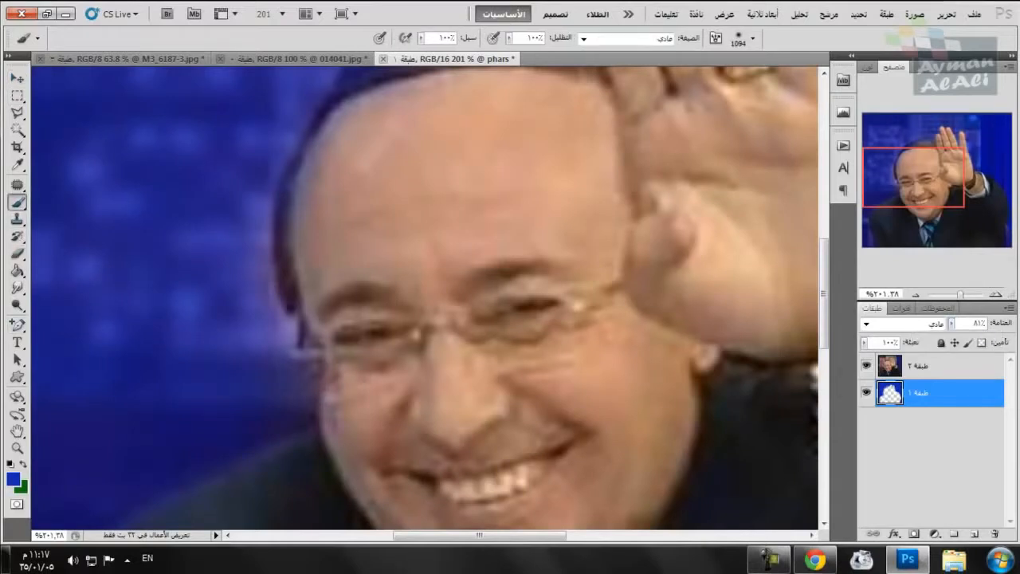
right_click(268, 145)
double_click(319, 160)
text(58)
key(Return)
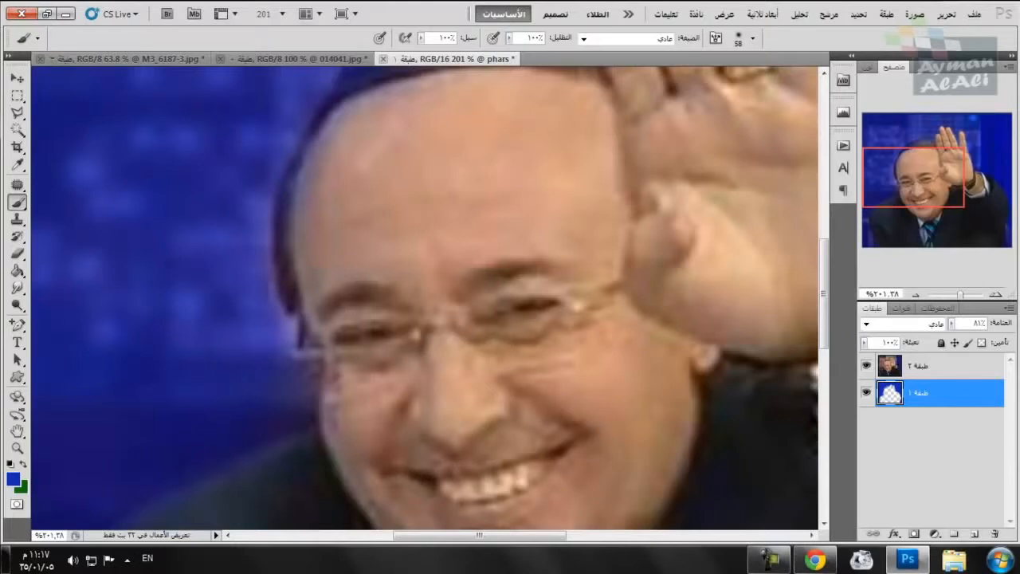
- Raise the blue layer's opacity to 92% with the whole photo in view
drag(896, 182, 906, 159)
drag(960, 294, 953, 294)
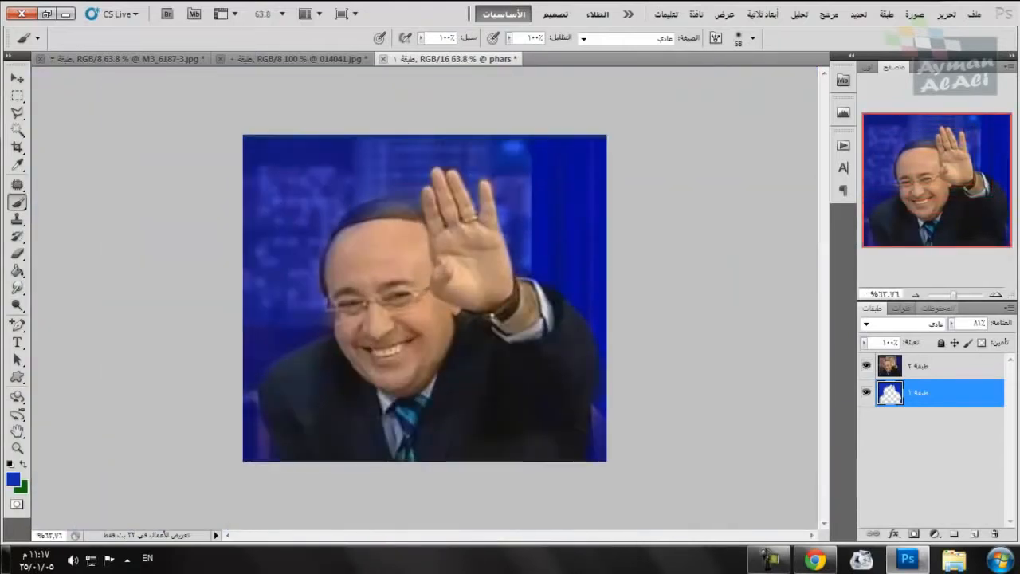
click(951, 323)
drag(953, 338, 960, 339)
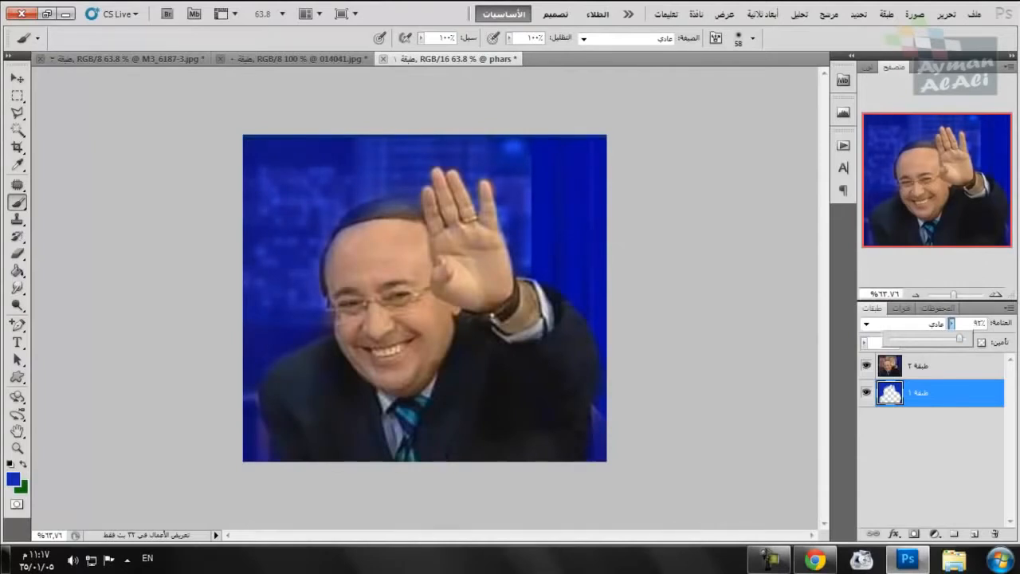
- Erase the blue tint from the man's hair with the 74 px eraser
scroll(414, 239, up, 5)
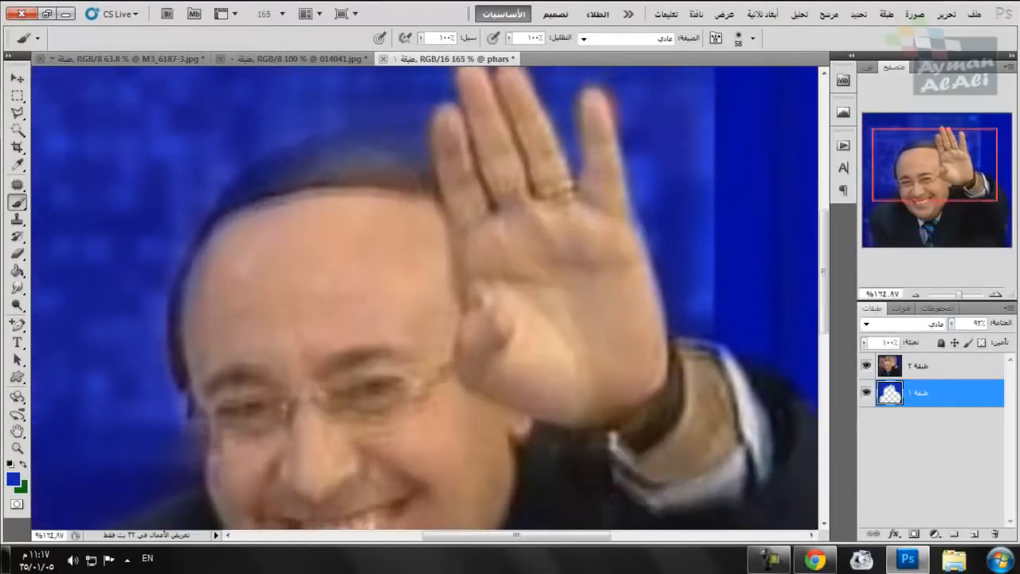
scroll(425, 295, up, 1)
key(e)
mouse_move(422, 214)
mouse_down()
mouse_move(331, 200)
mouse_move(209, 279)
mouse_move(174, 355)
mouse_up()
click(341, 180)
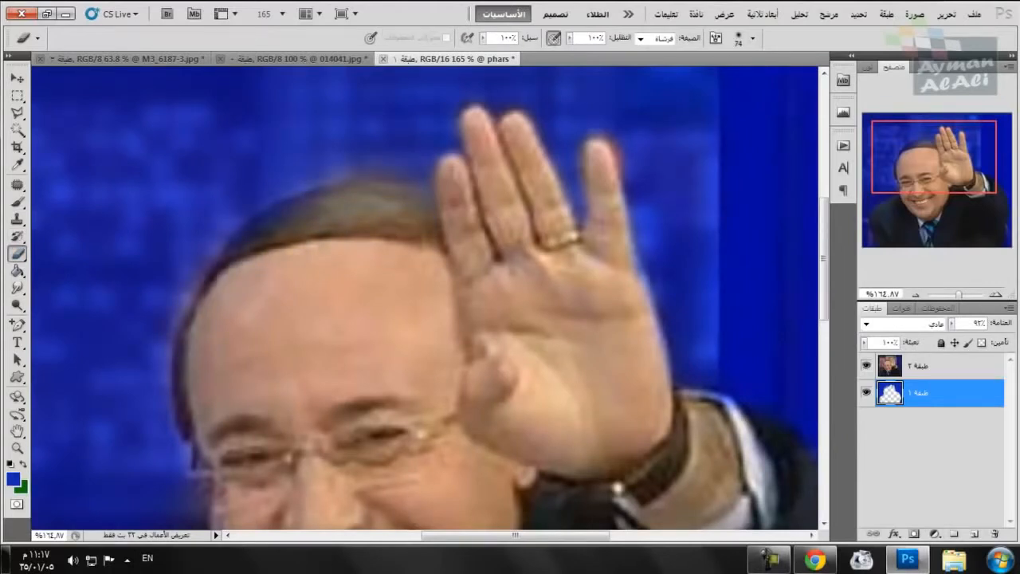
click(293, 196)
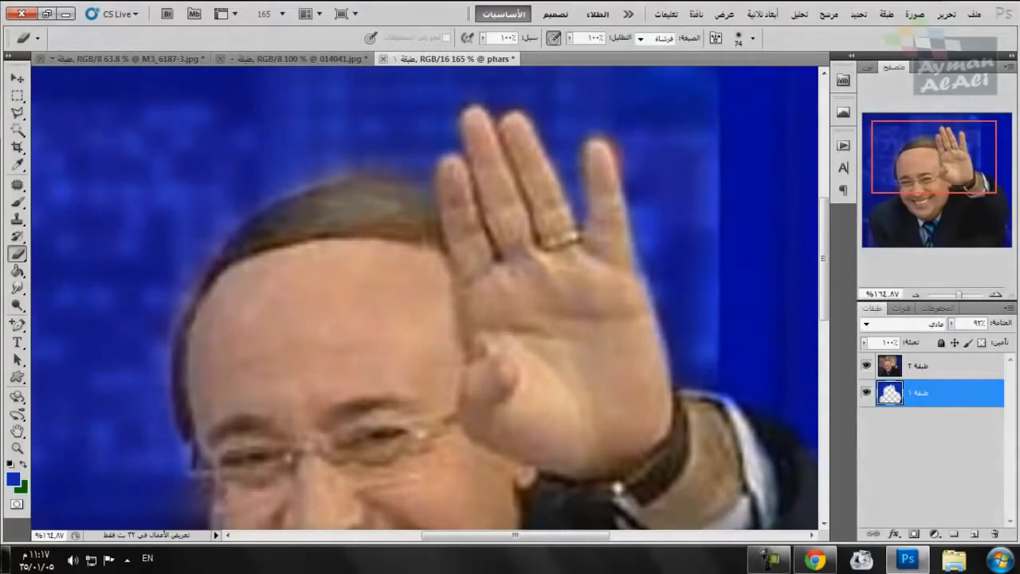